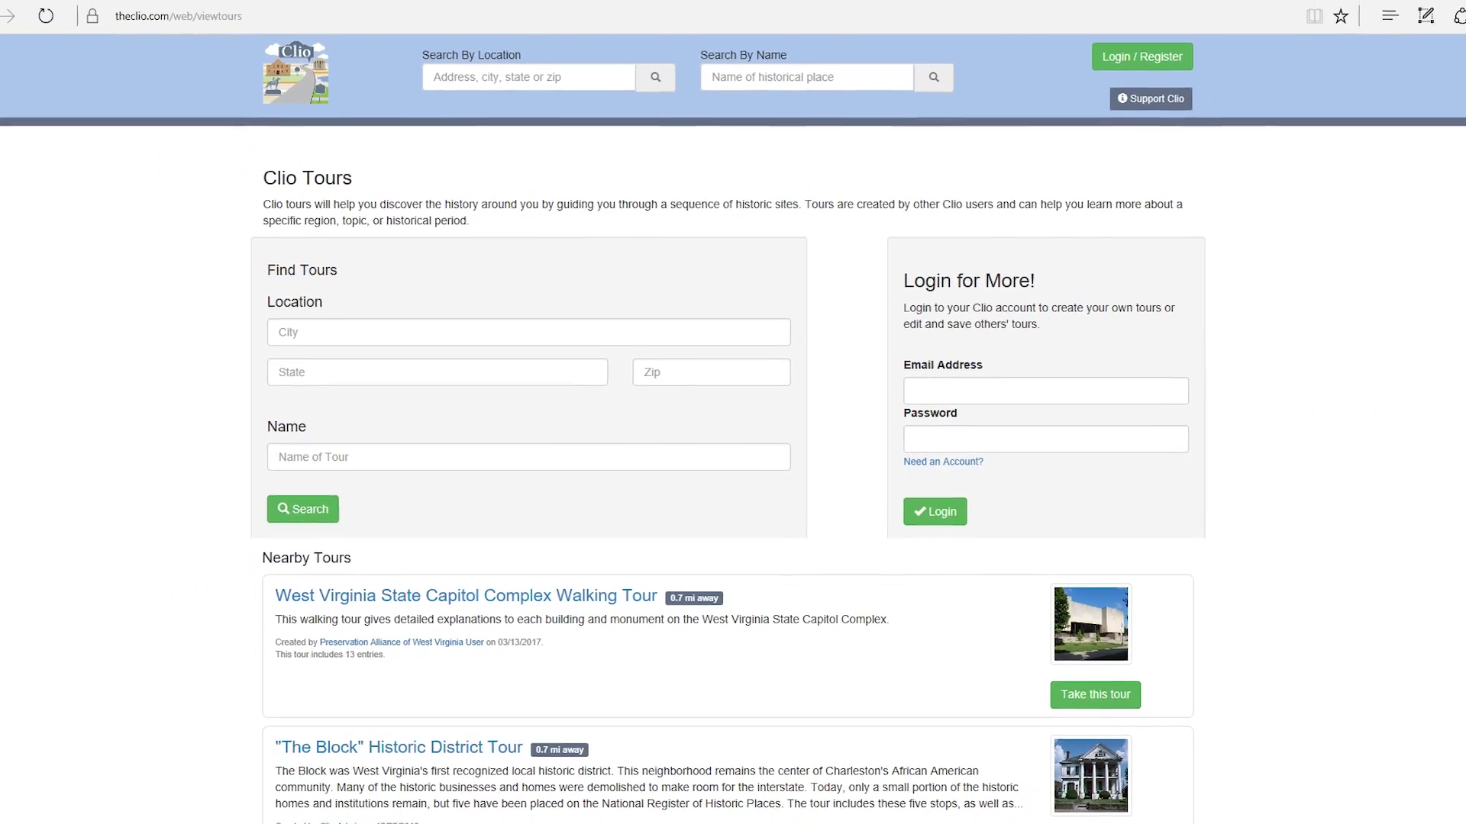
- Scroll down the Clio page toward the option to make your own tour
scroll(733, 458, "down", 7)
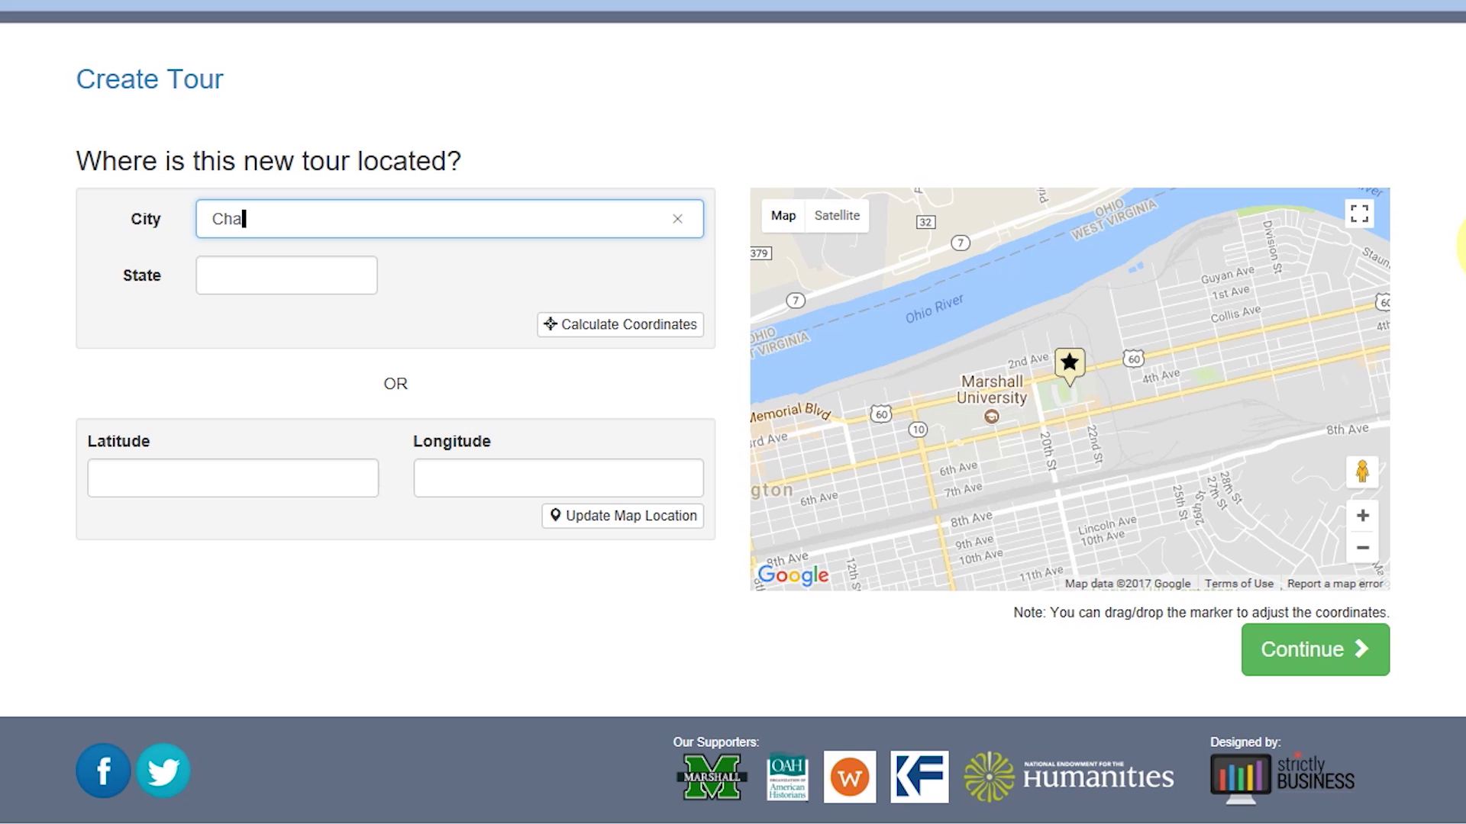
- Enter Charleston, WV, calculate its coordinates, and zoom the map out around the city
type("rleston")
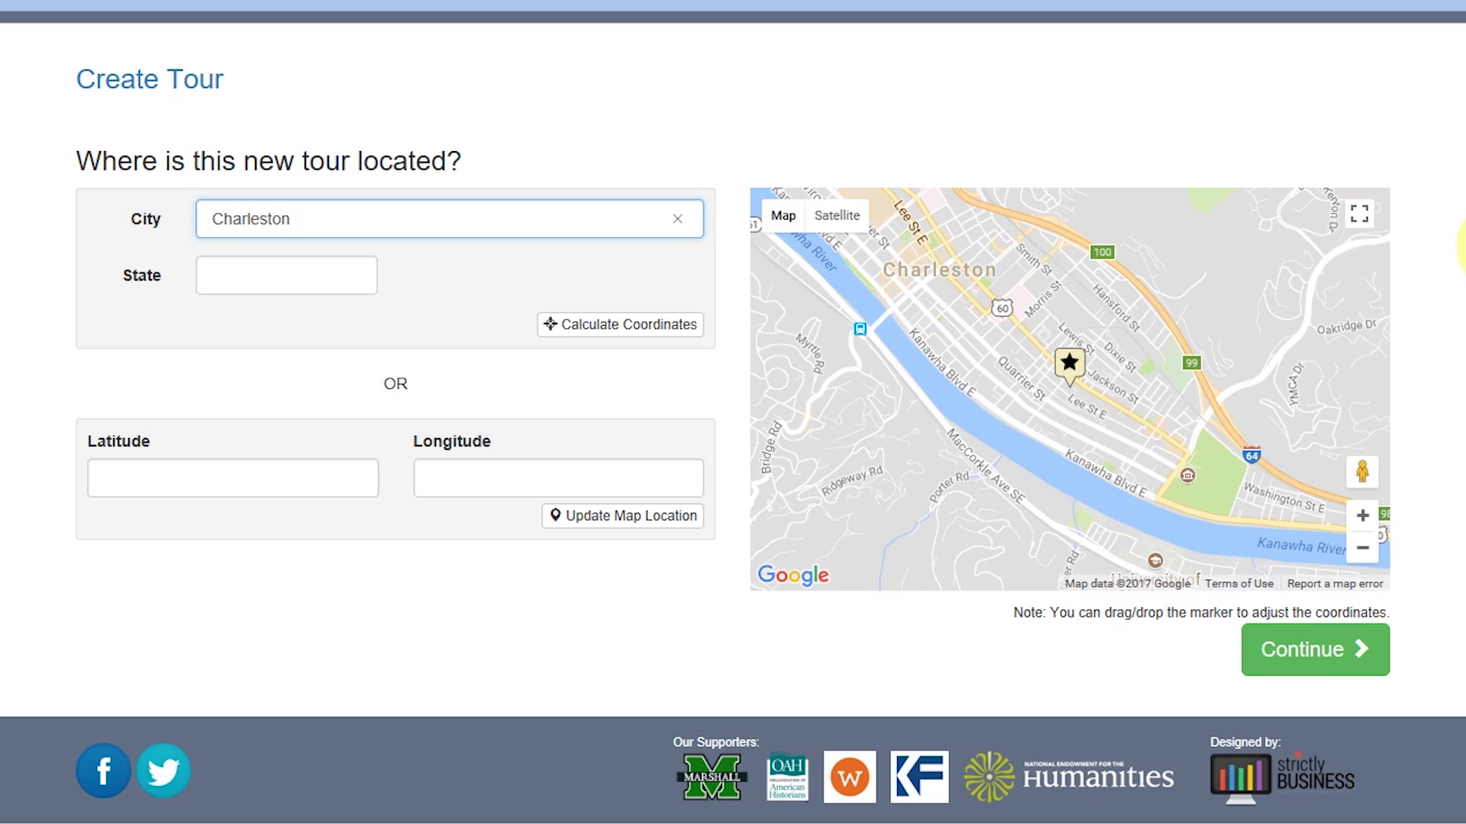
left_click(287, 274)
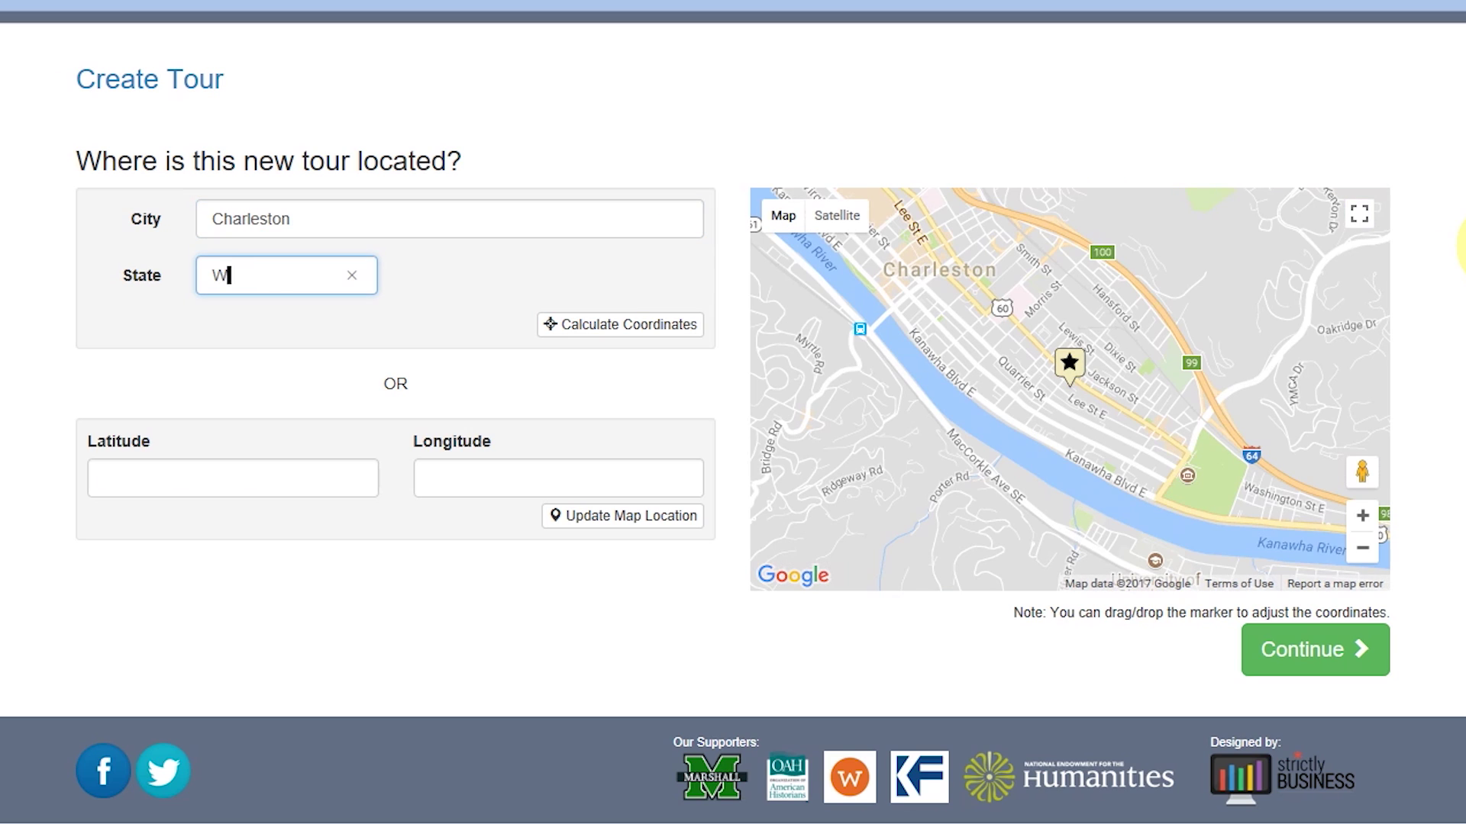
left_click(626, 323)
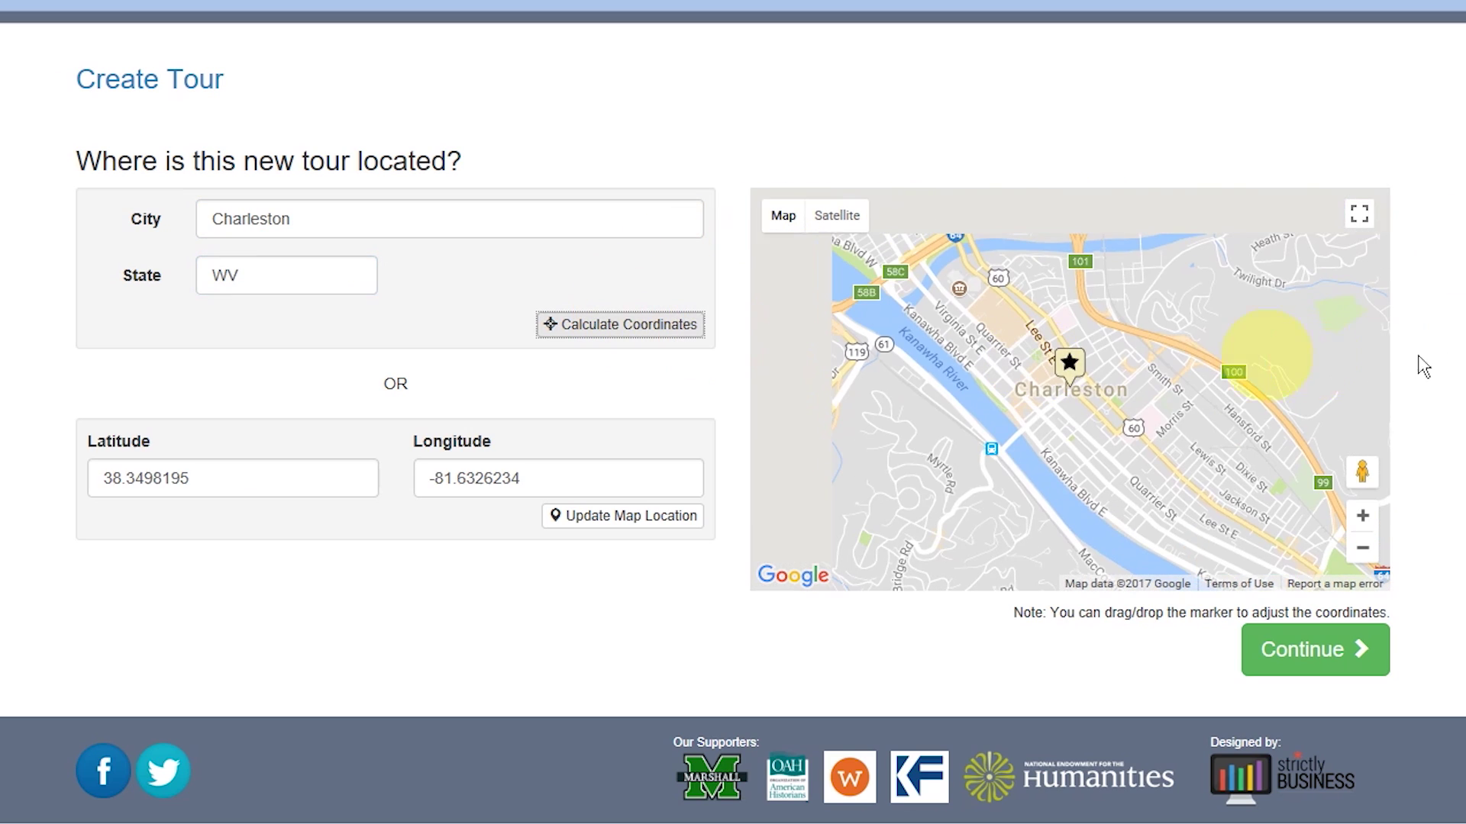
left_click(1364, 551)
left_click(1364, 551)
left_click(1364, 552)
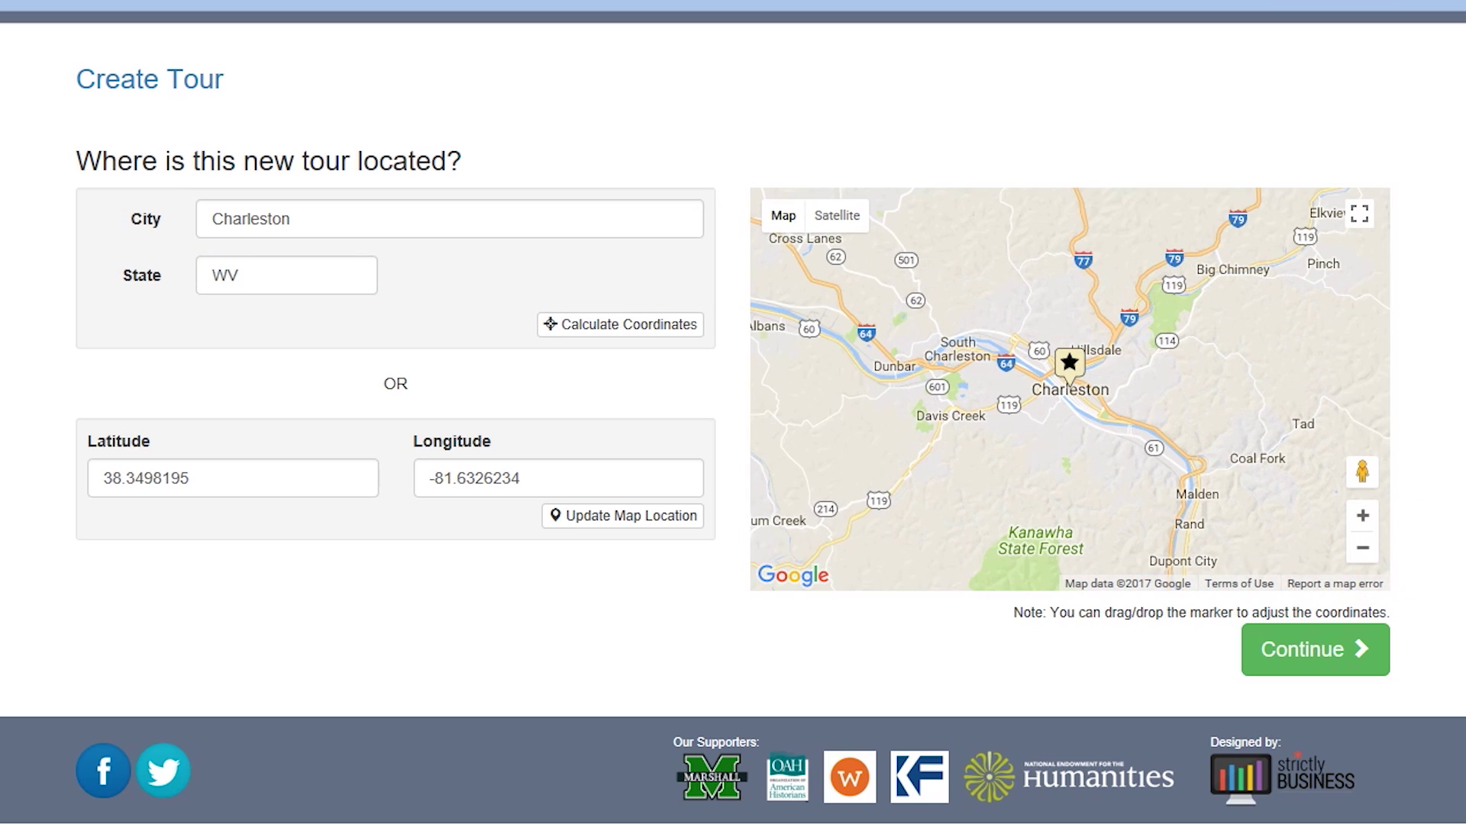
- Recalculate coordinates with only the state WV and zoom out to the eastern US
double_click(382, 222)
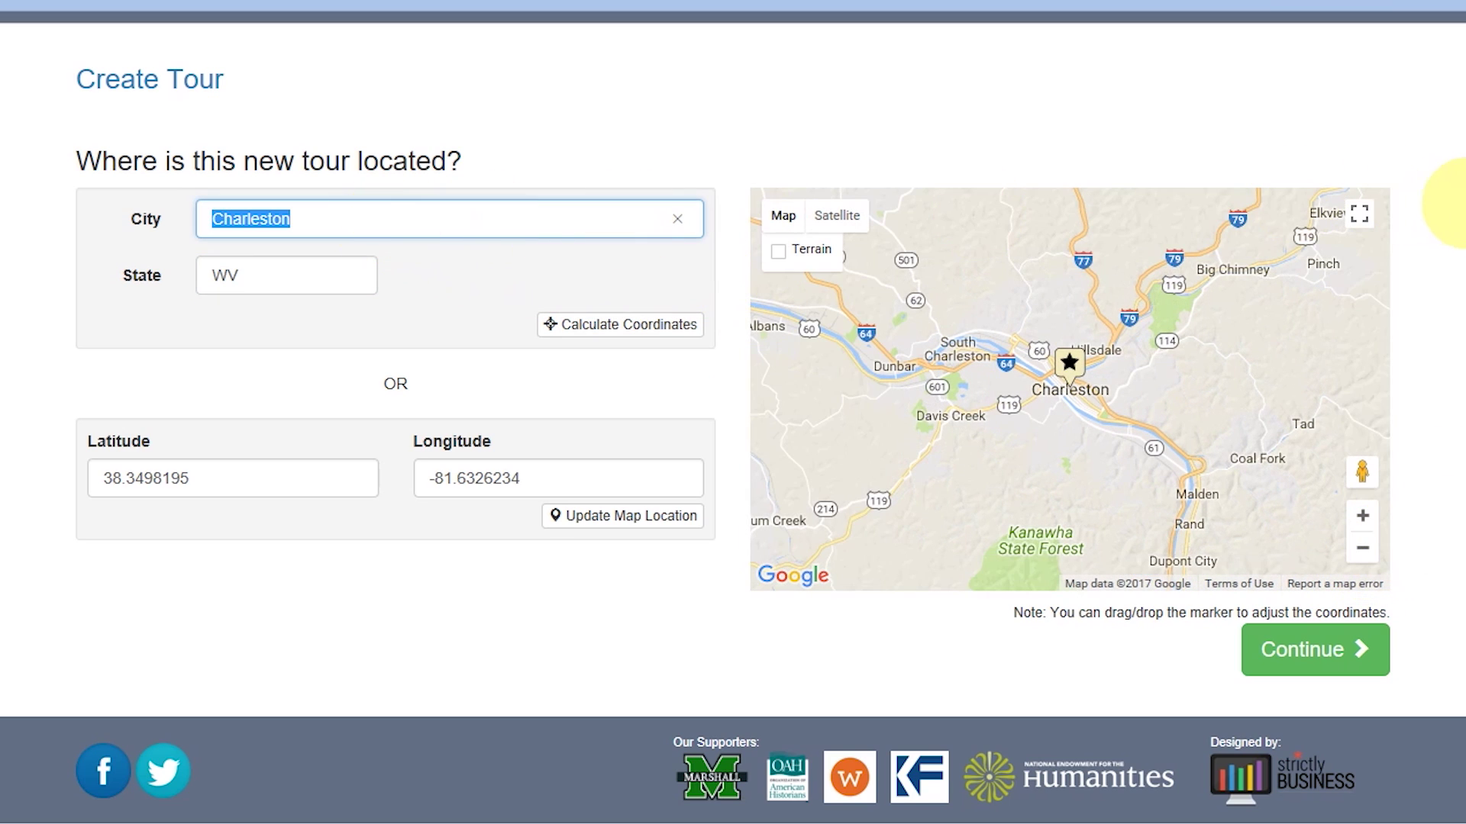
left_click(588, 325)
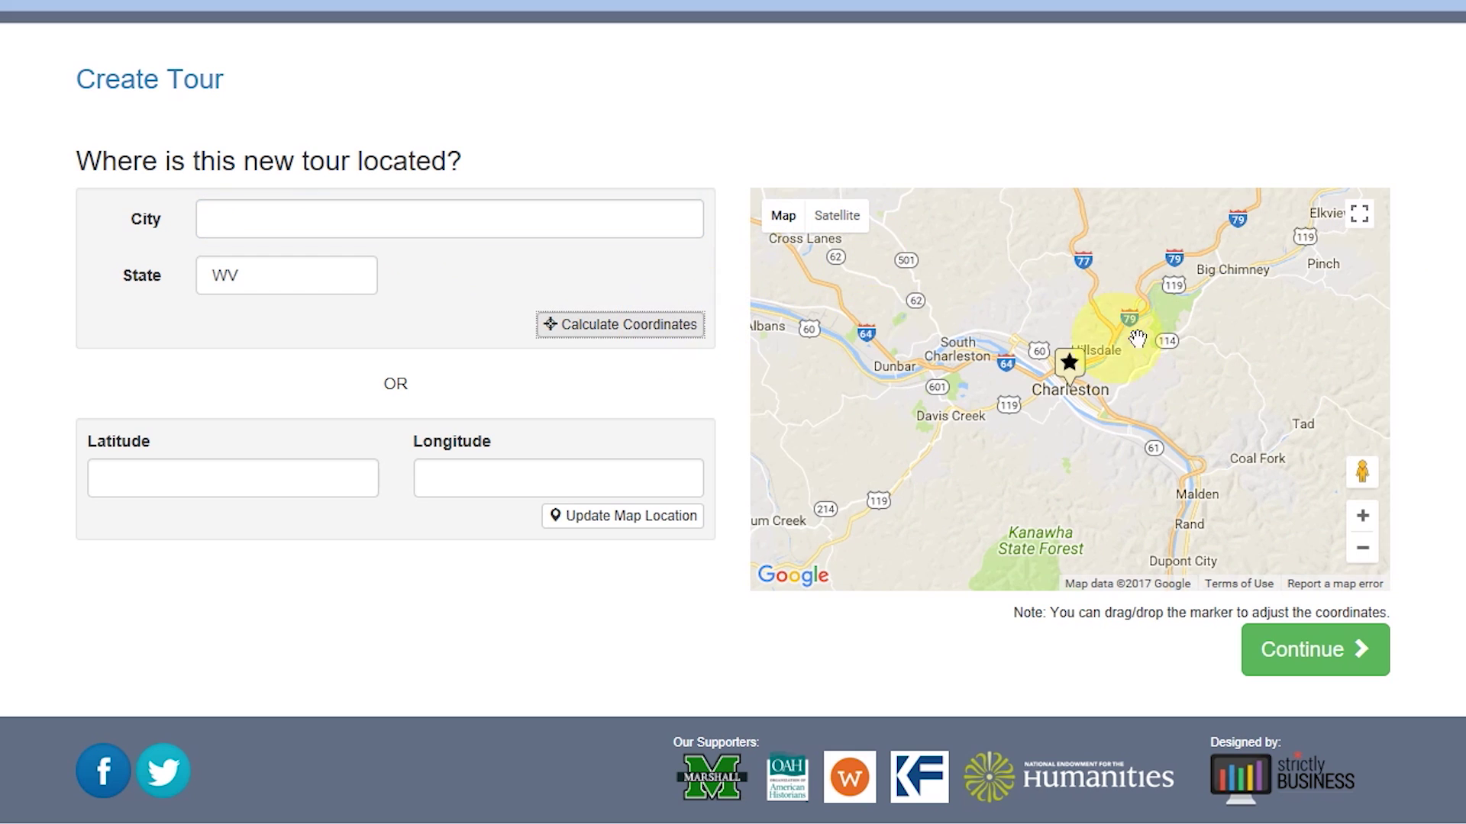
left_click(1362, 549)
left_click(1362, 548)
left_click(1362, 548)
left_click(1360, 550)
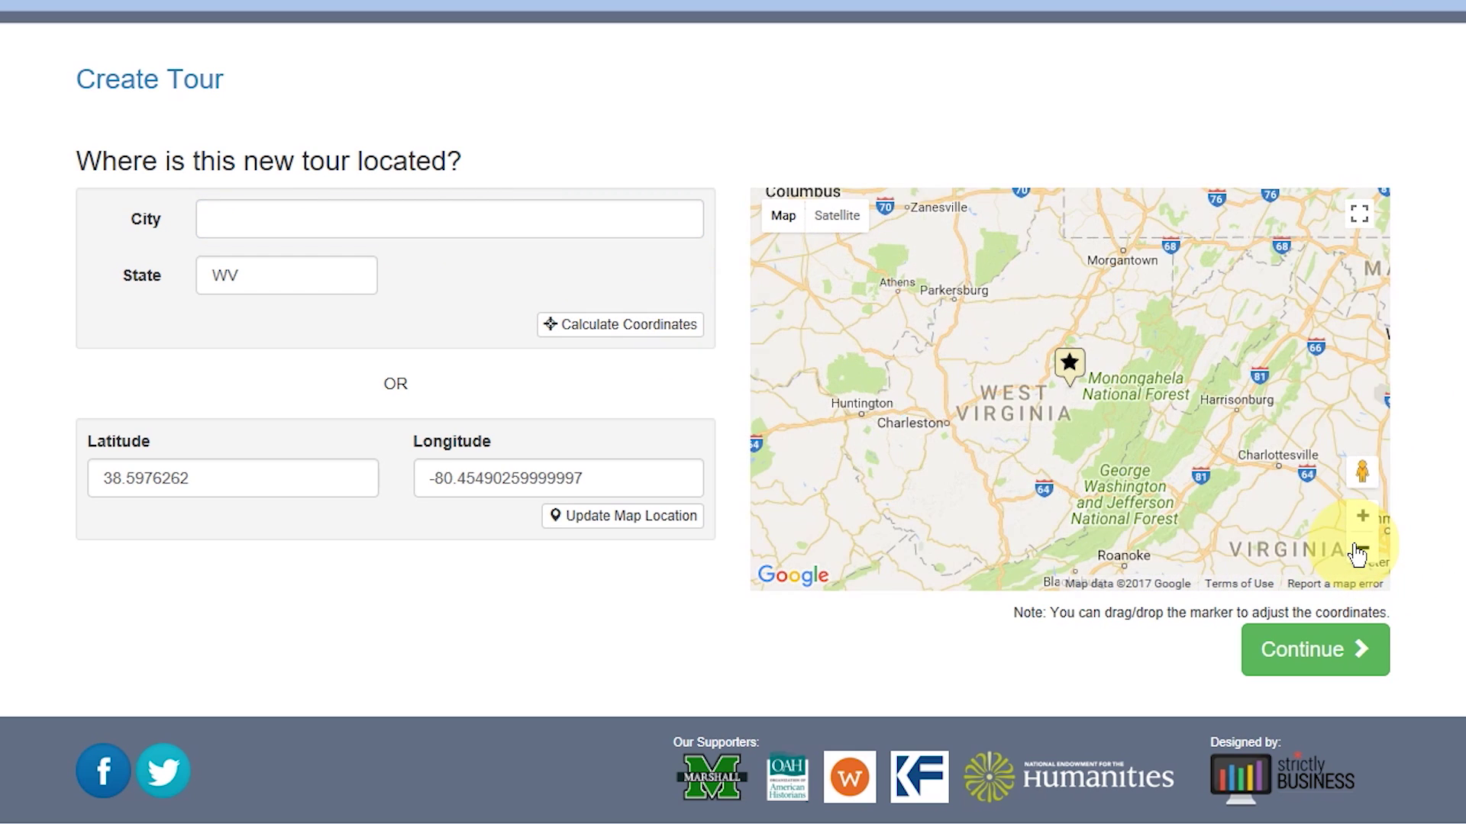
left_click(1360, 549)
left_click(1360, 550)
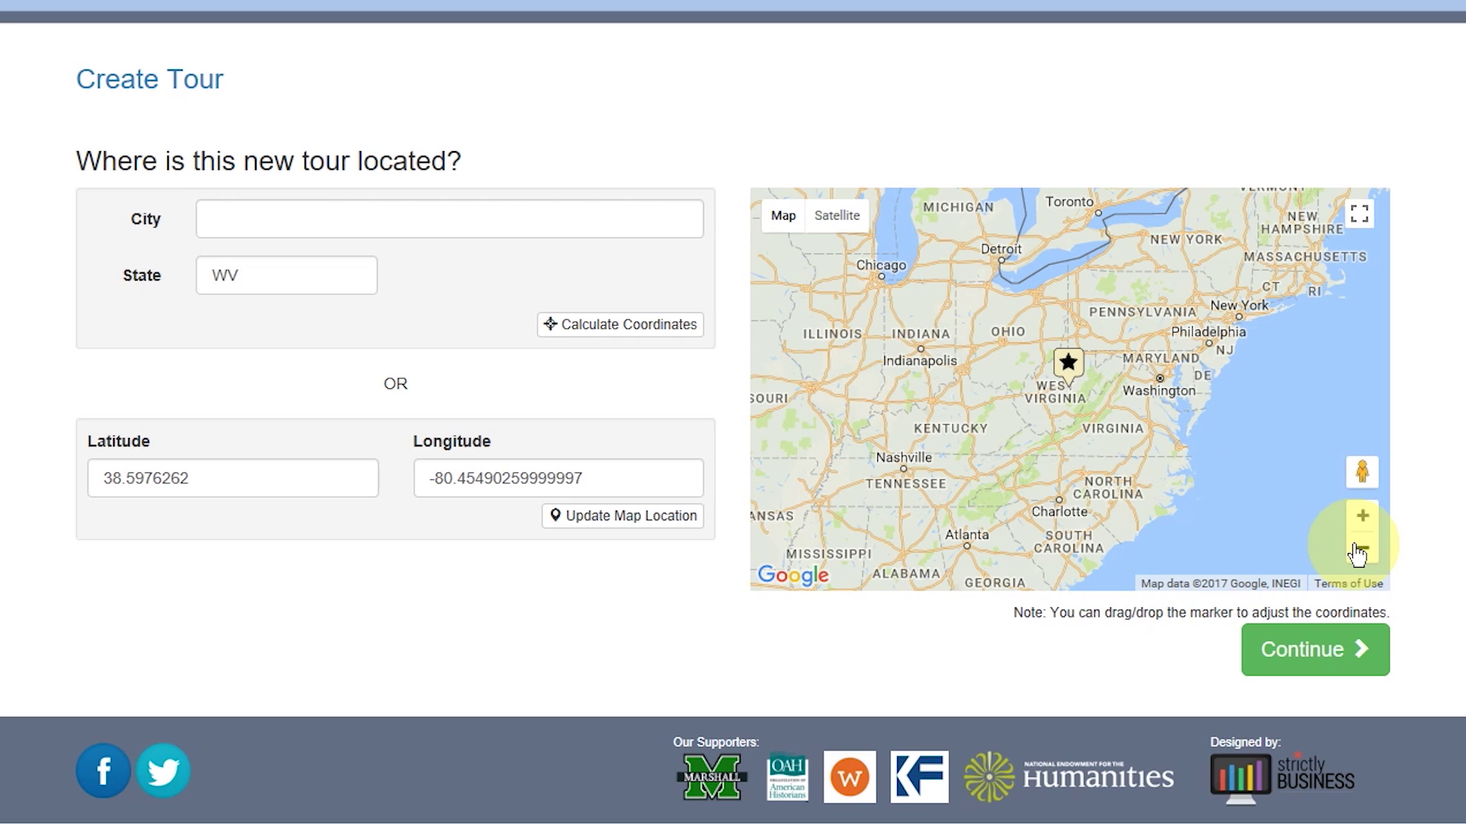
- Re-enter Charleston to get 38.3498195, -81.6326234, zoom in on its streets, and continue
left_click(374, 220)
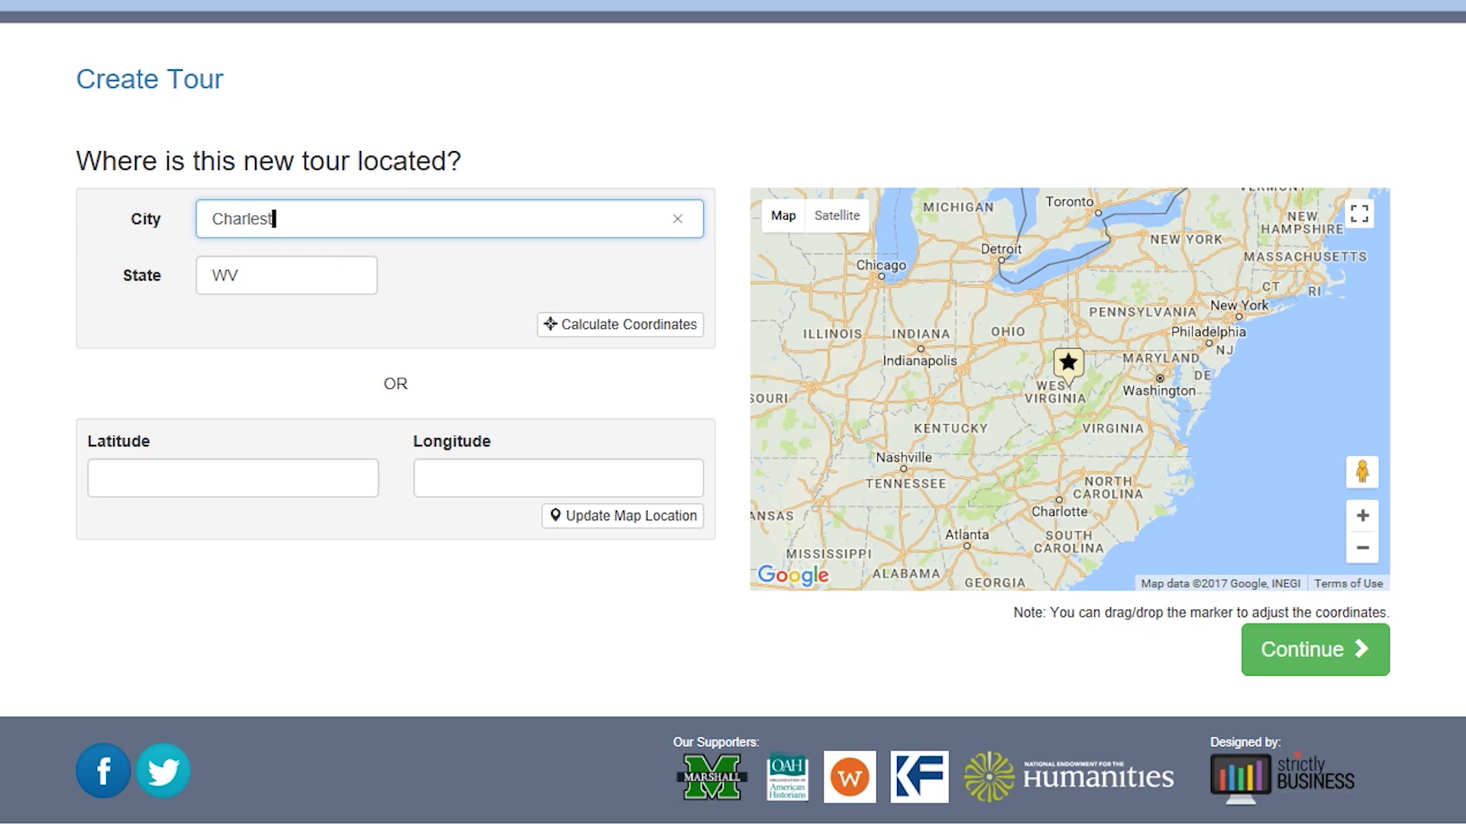
left_click(553, 333)
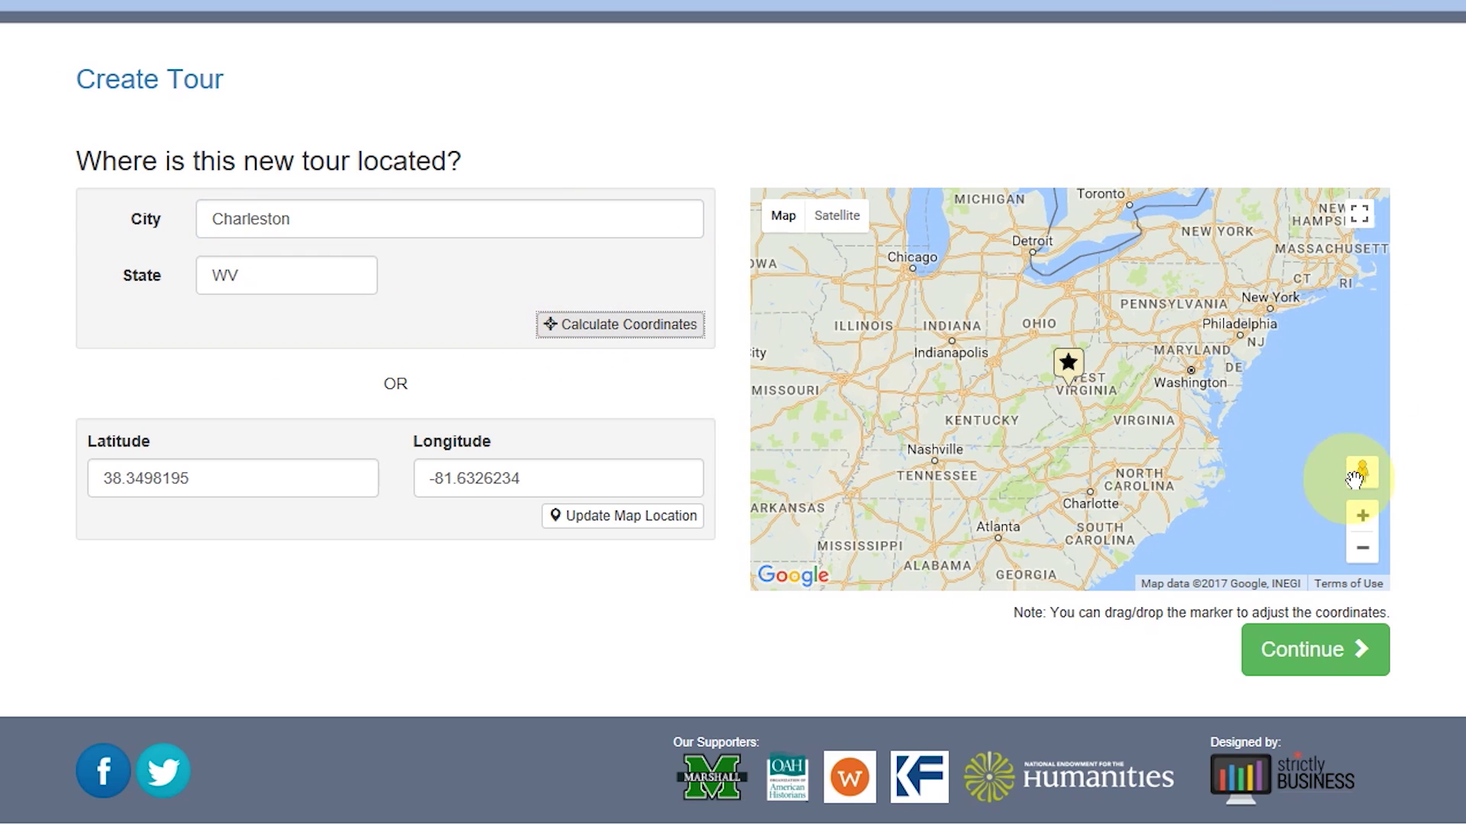
left_click(1362, 518)
left_click(1363, 517)
left_click(1362, 519)
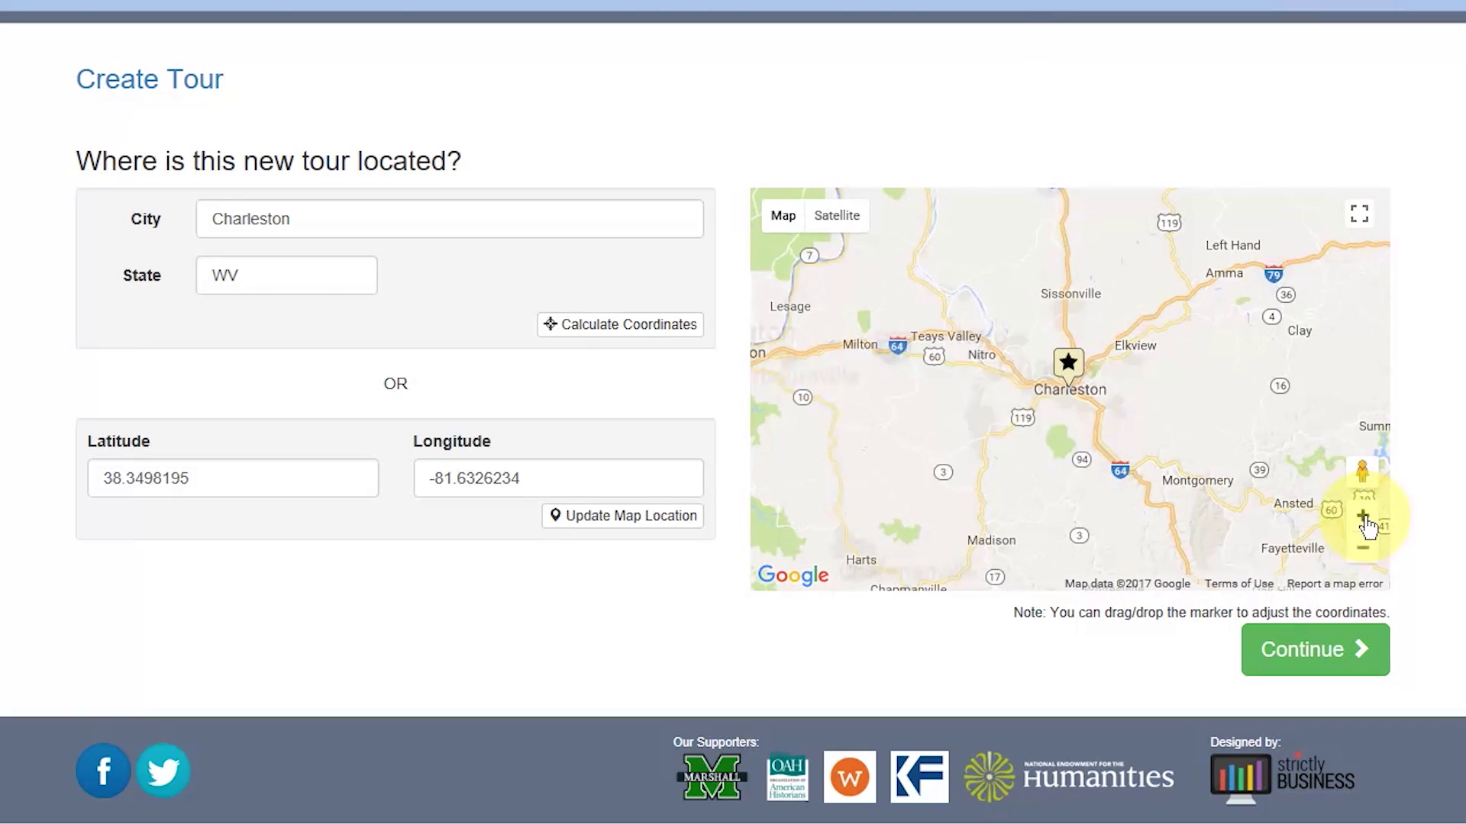
left_click(1362, 519)
left_click(1363, 519)
left_click(1363, 519)
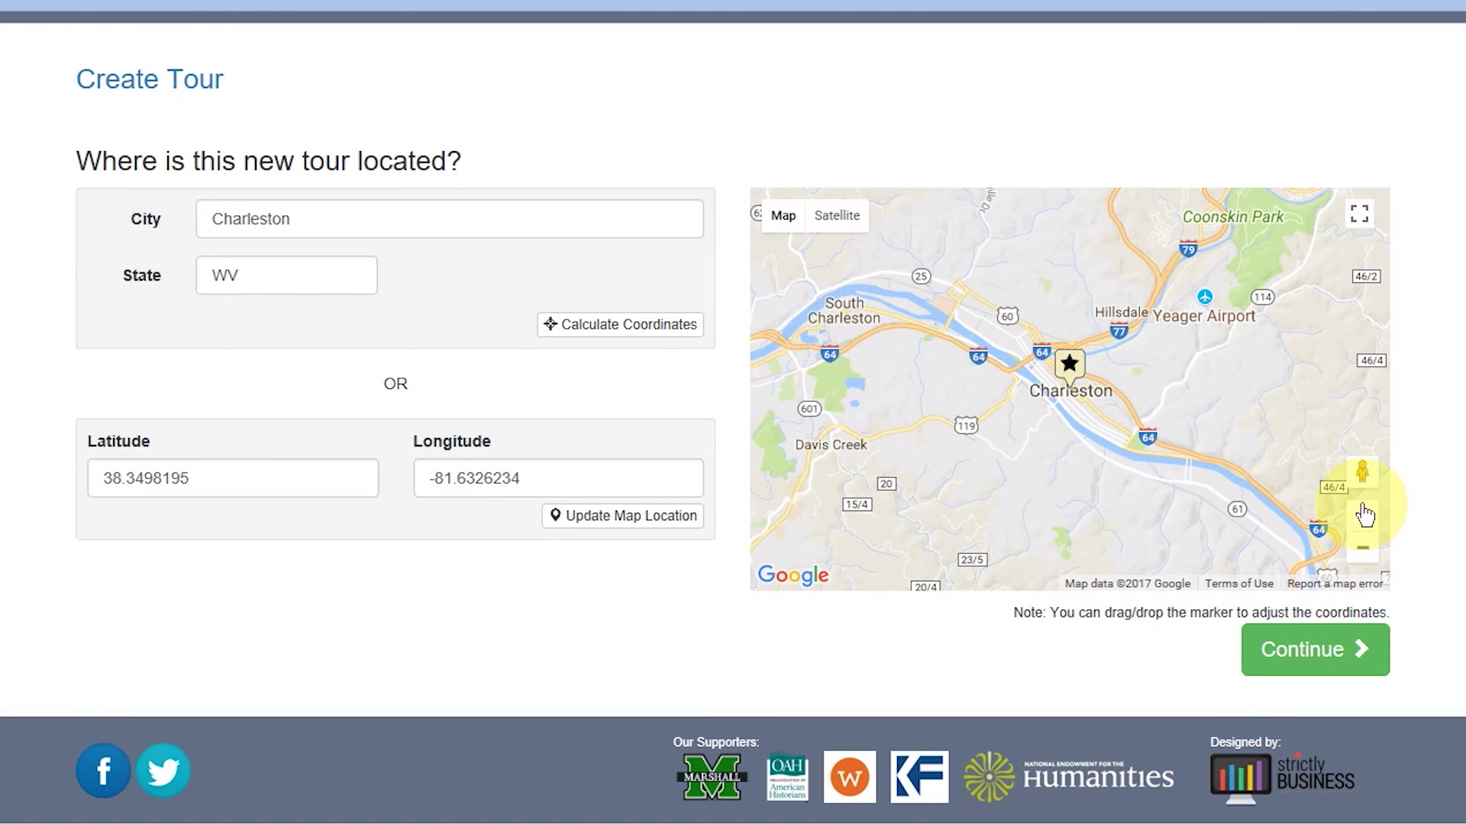
left_click(1332, 655)
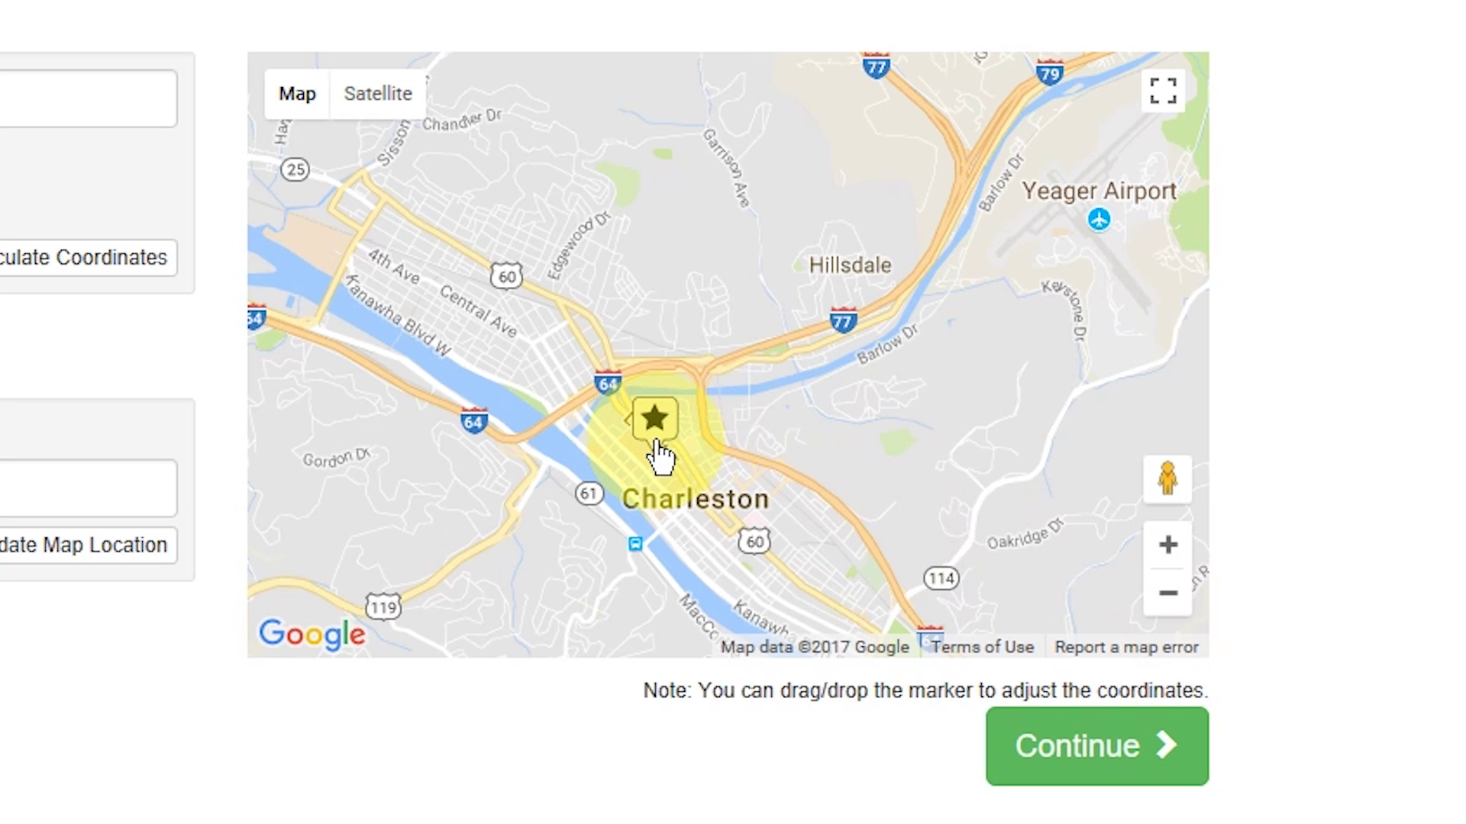
- Place the tour marker just northwest of downtown Charleston and proceed to entry selection
mouse_move(641, 432)
left_mouse_down()
mouse_move(346, 151)
mouse_move(387, 187)
mouse_move(484, 224)
left_mouse_up()
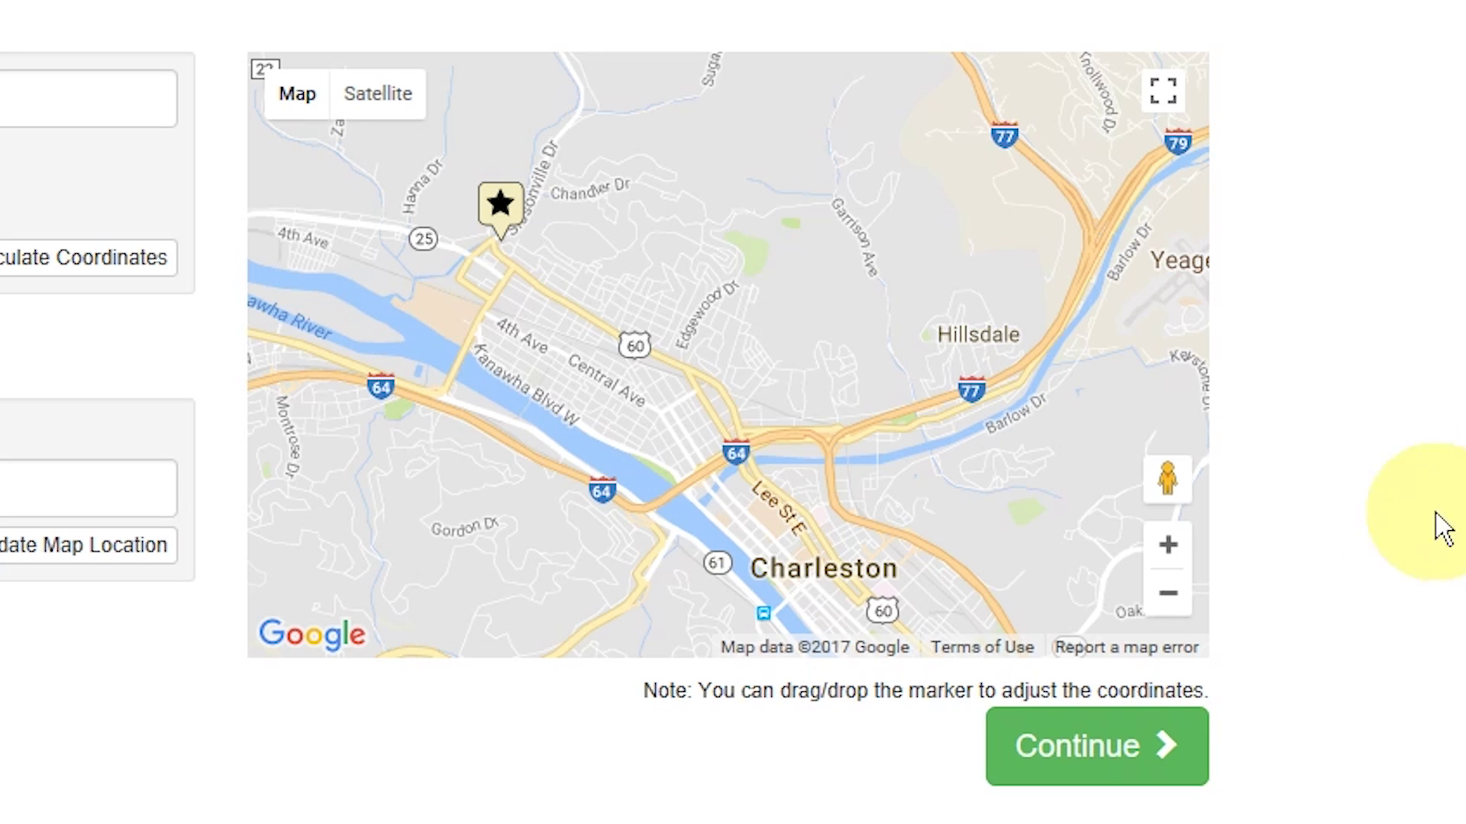
left_click(1149, 744)
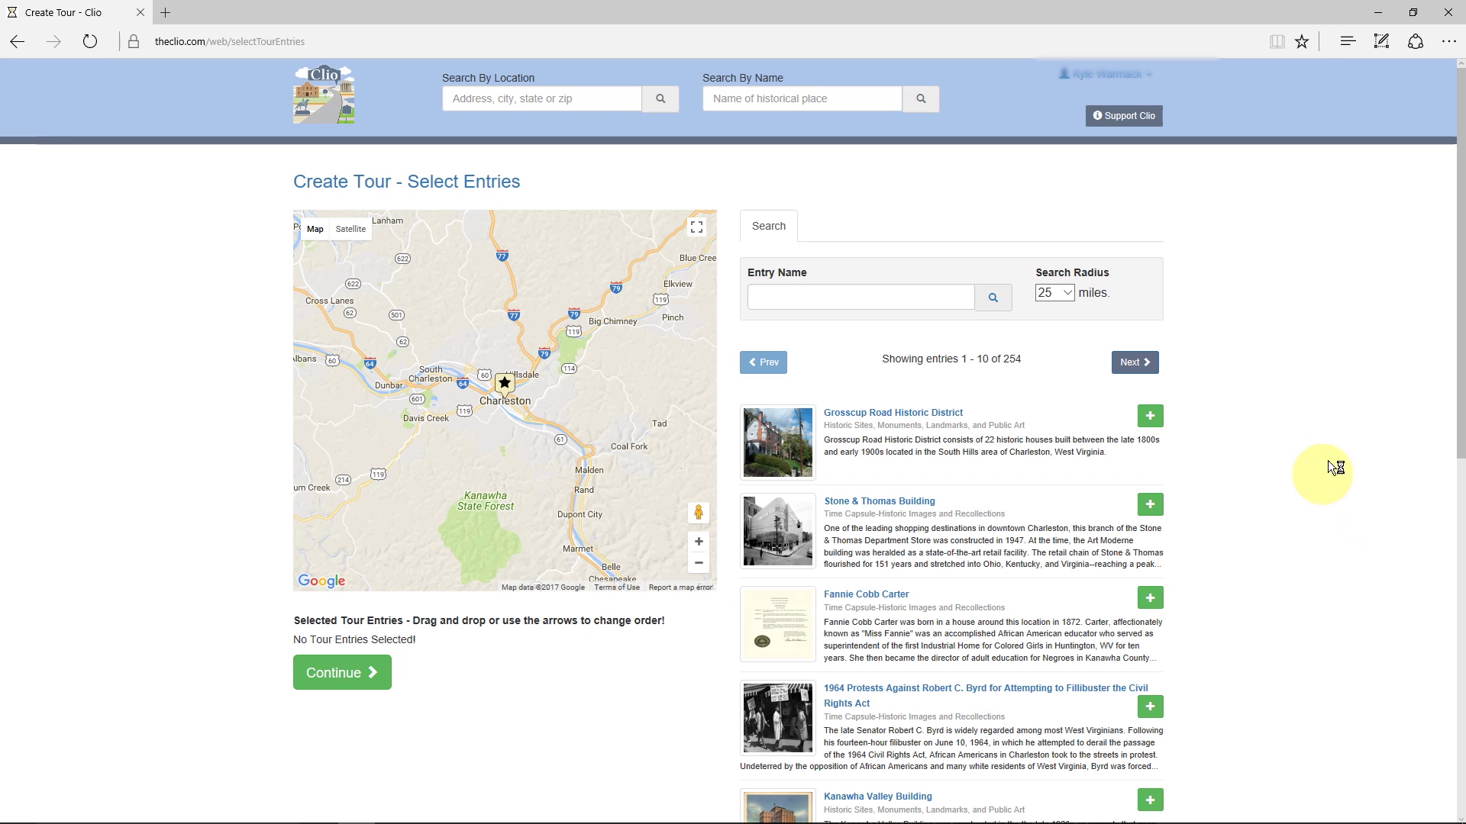
- Scroll through the nearby entries and enter 'Littlepage' in the Entry Name search
left_click_drag(1462, 260, 1433, 344)
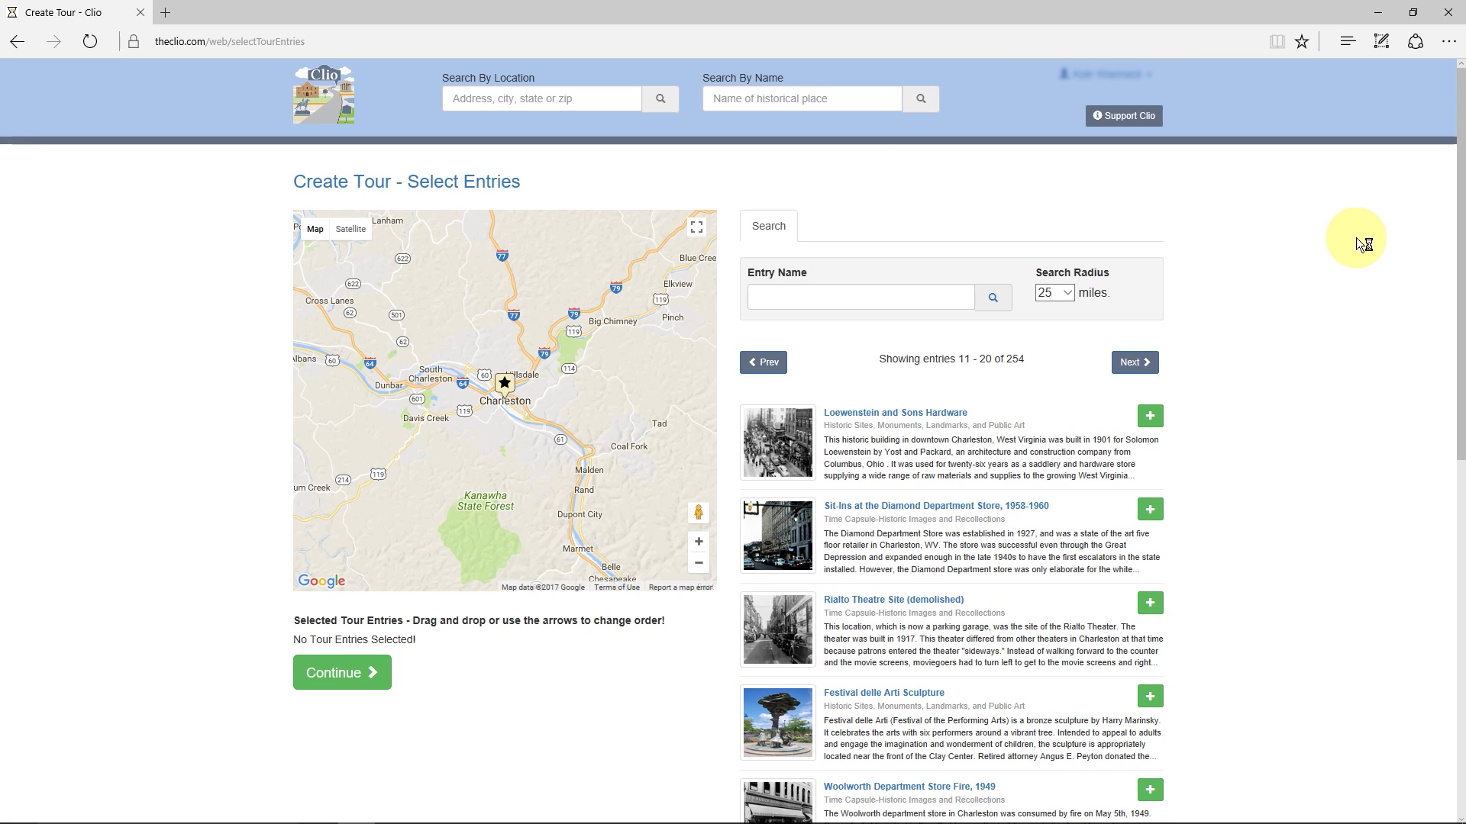
left_click_drag(1456, 236, 1050, 305)
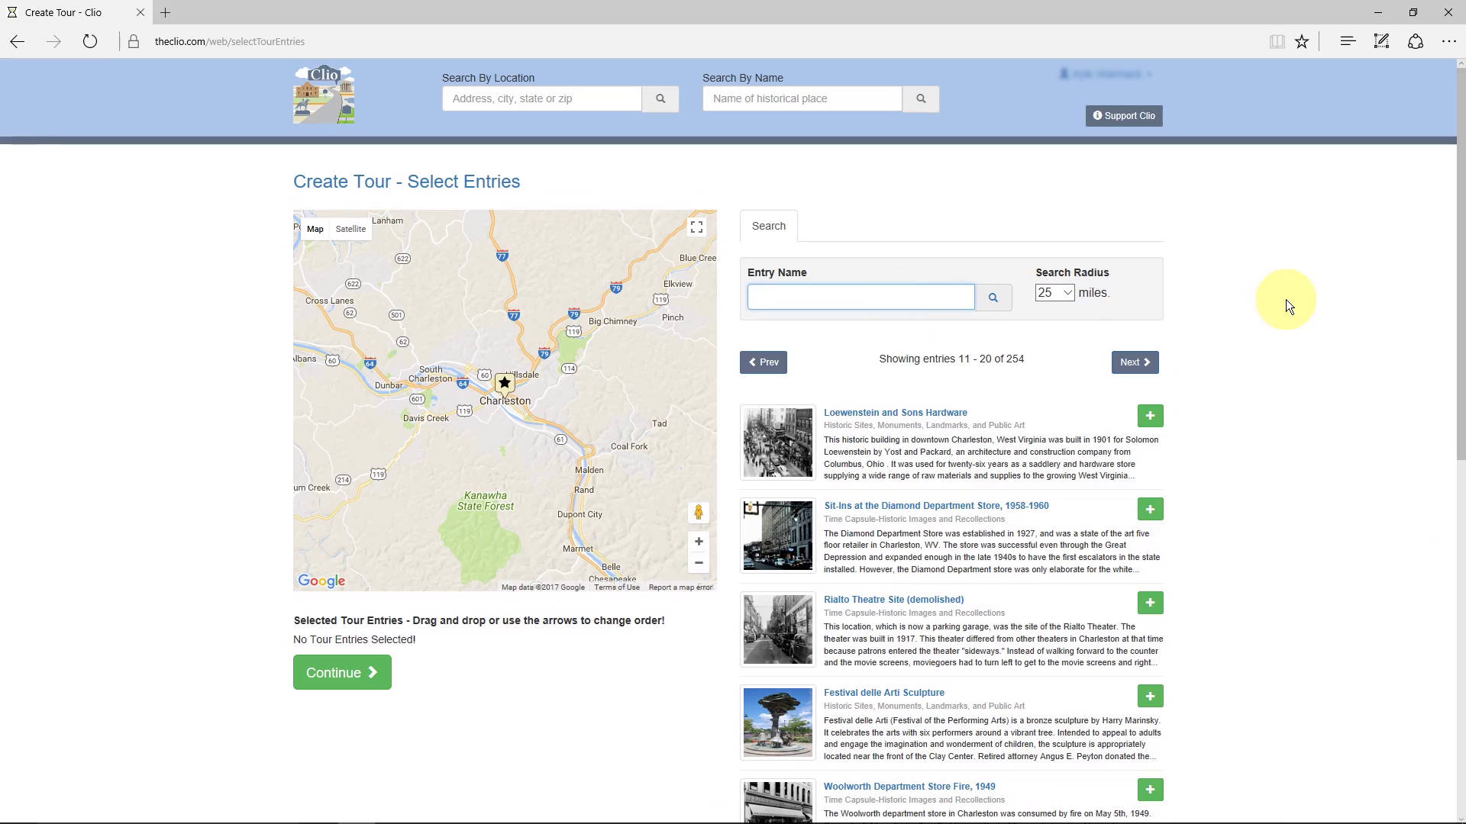
type("Littlep")
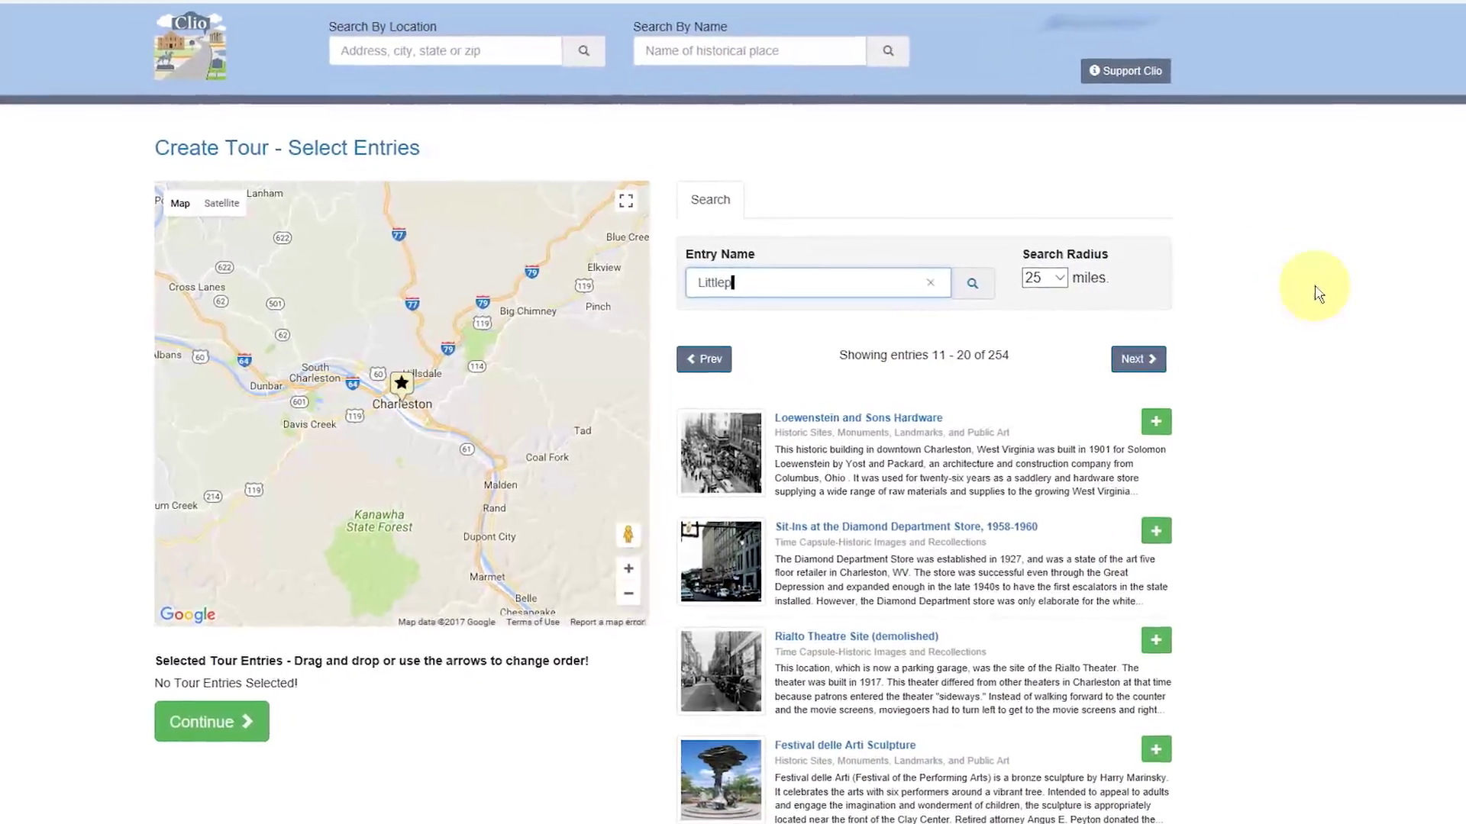
type("age")
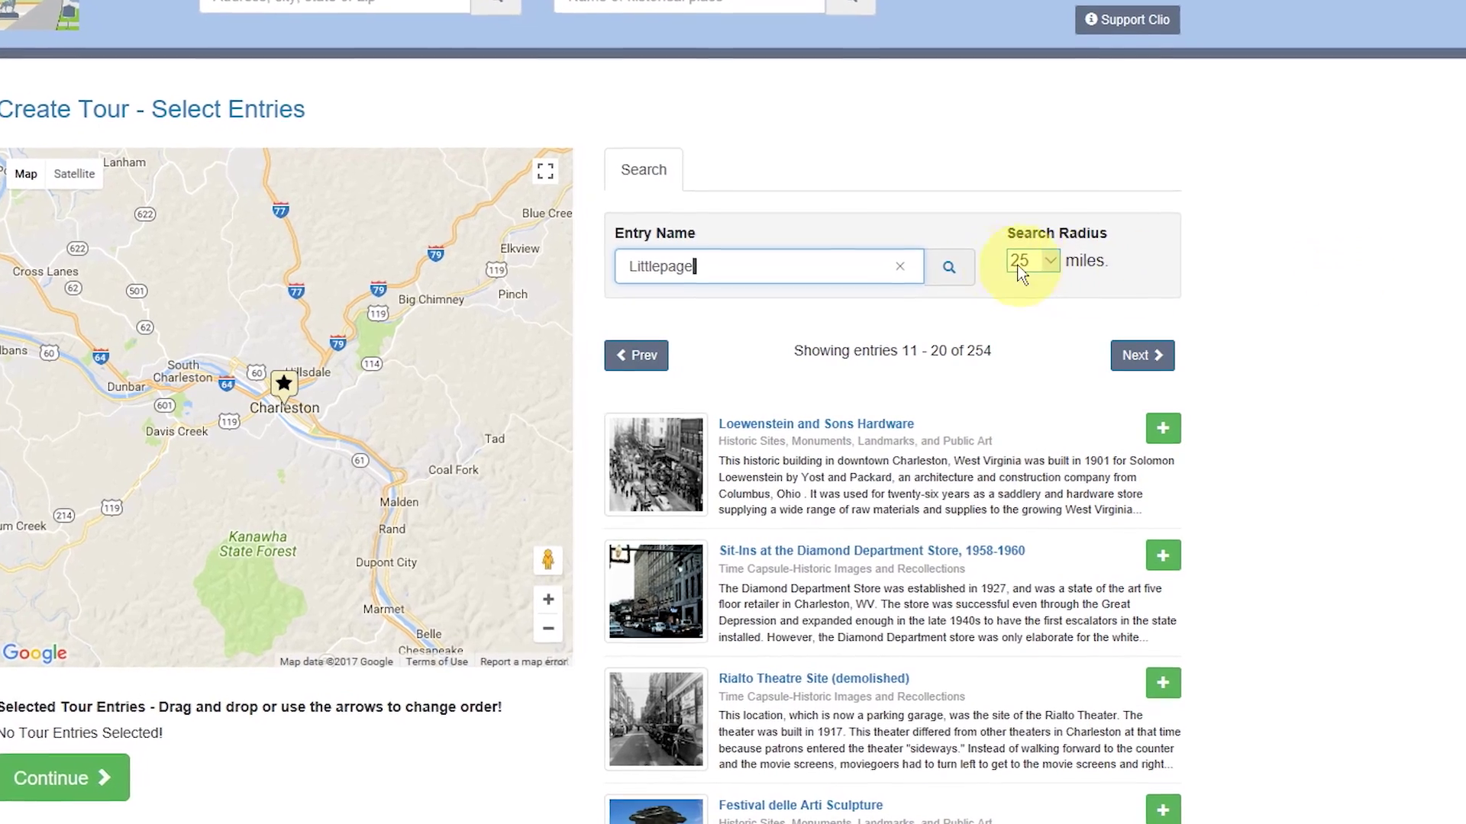
- Search for Littlepage and add Littlepage Mansion to the selected tour entries
left_click(949, 267)
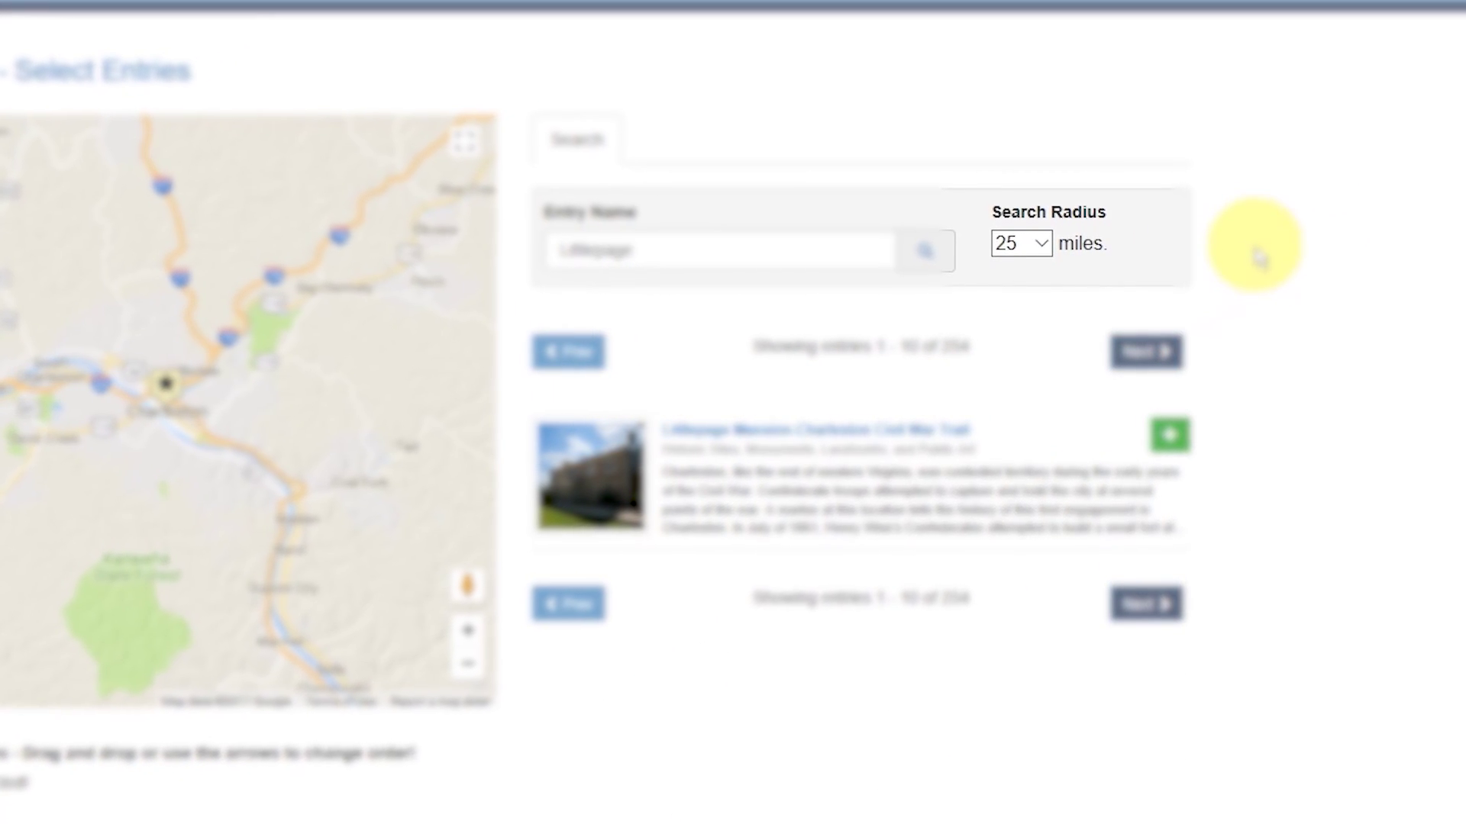
left_click(1169, 435)
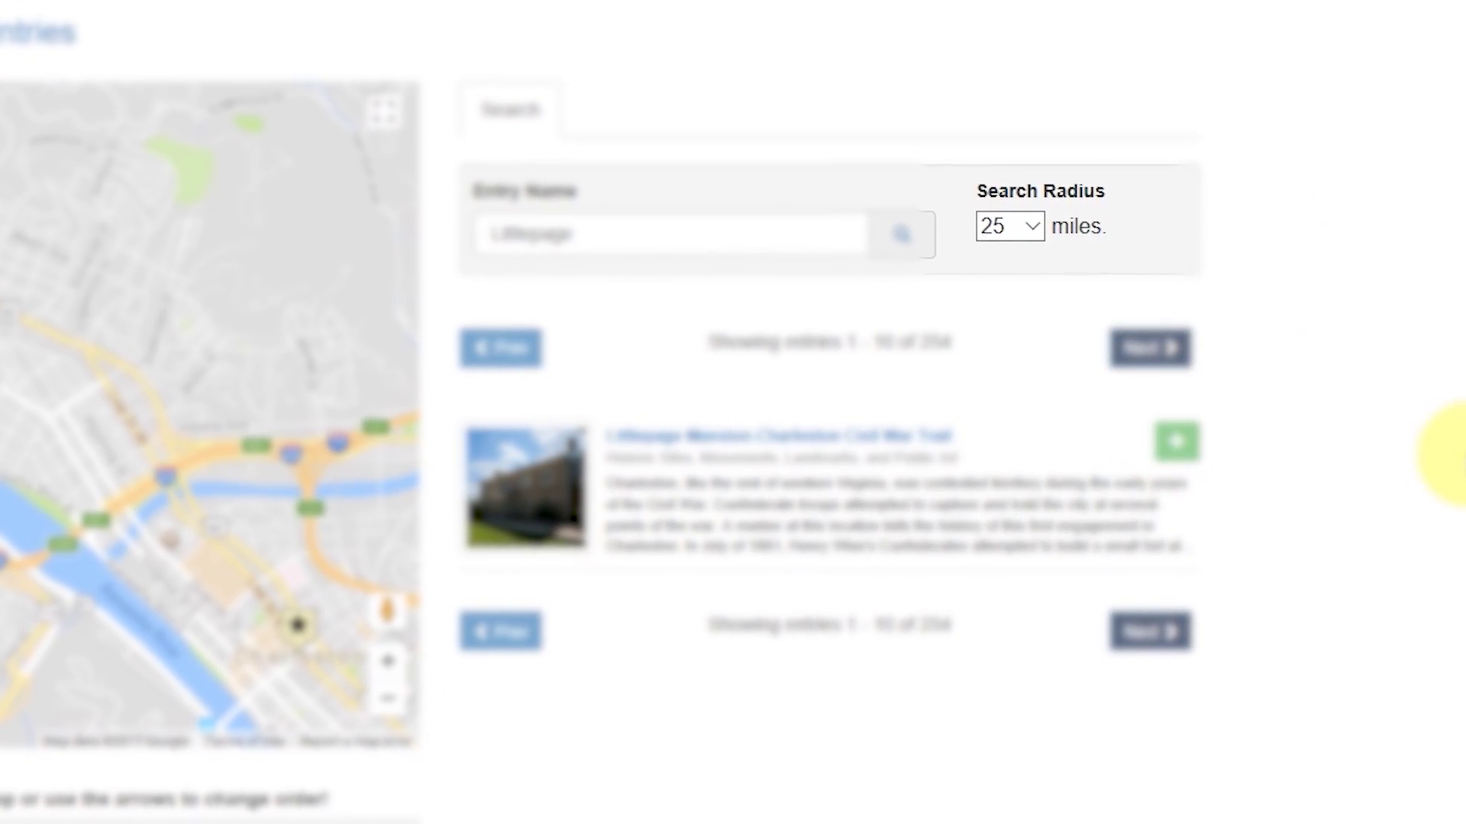
scroll(169, 530, "up", 3)
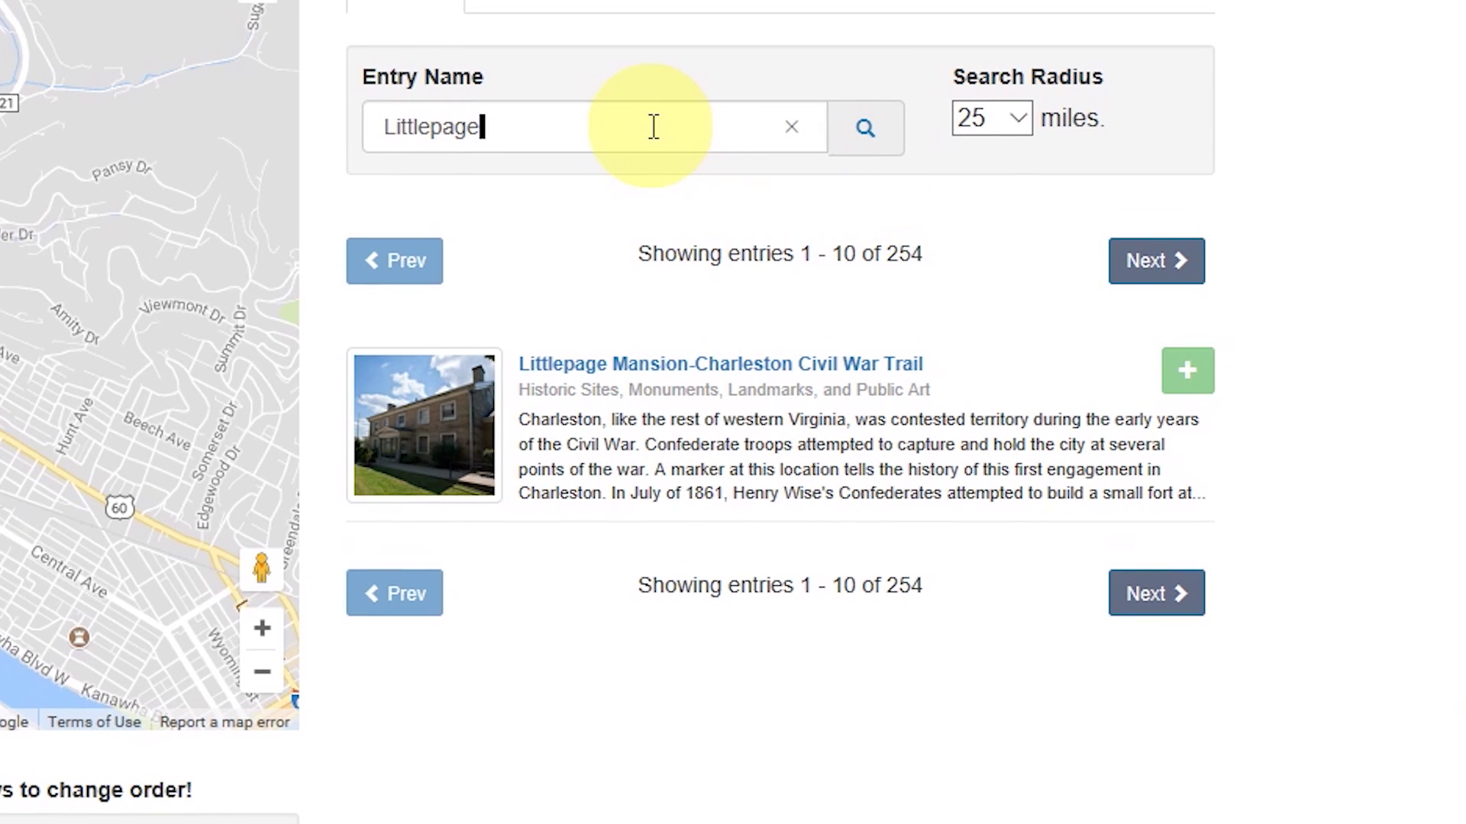
- Add MacFarland-Hubbard House, Craik-Patton House and Augustus Ruffner House to the tour
double_click(654, 60)
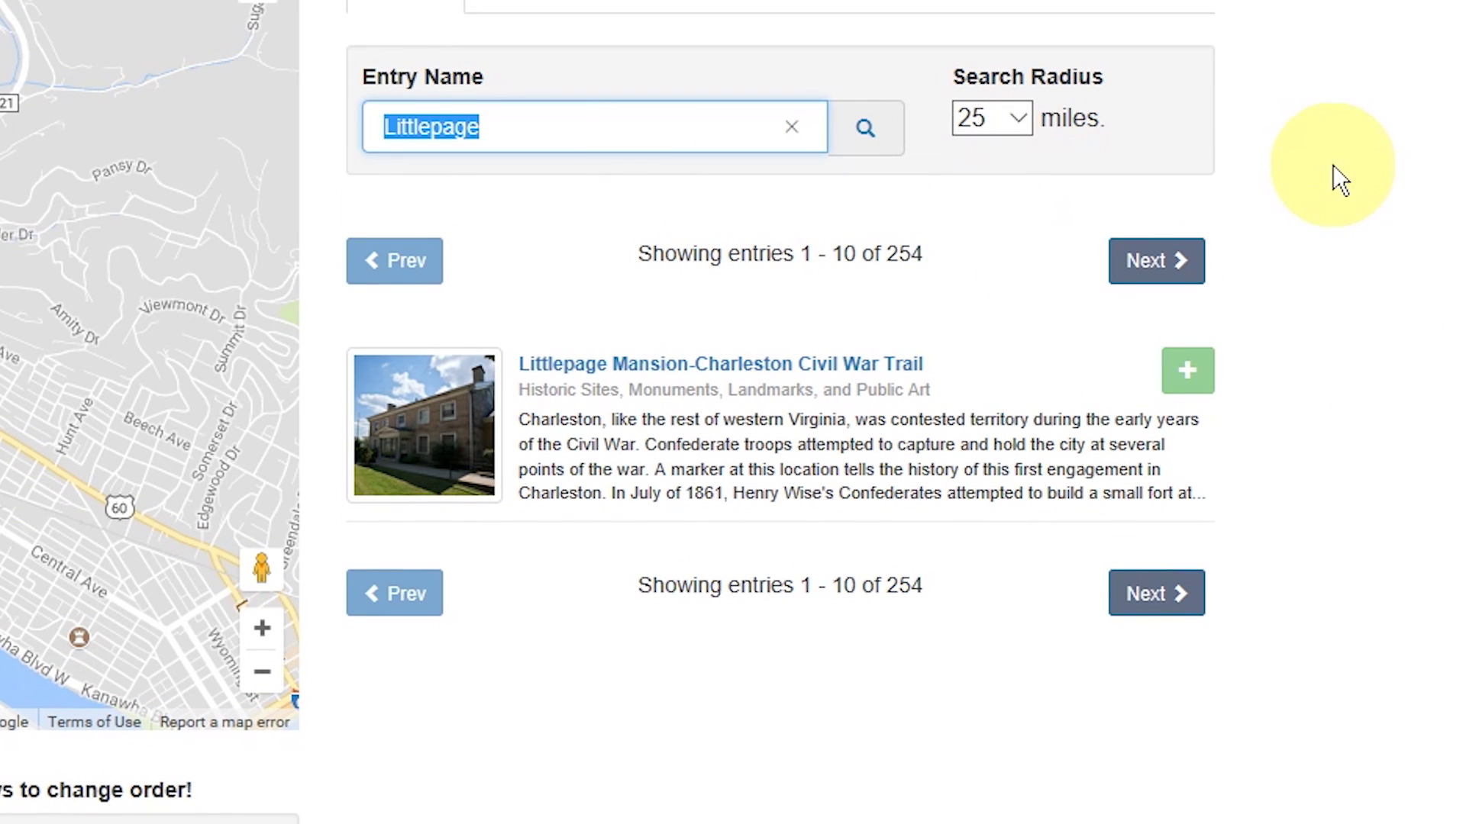
type("Macfarland")
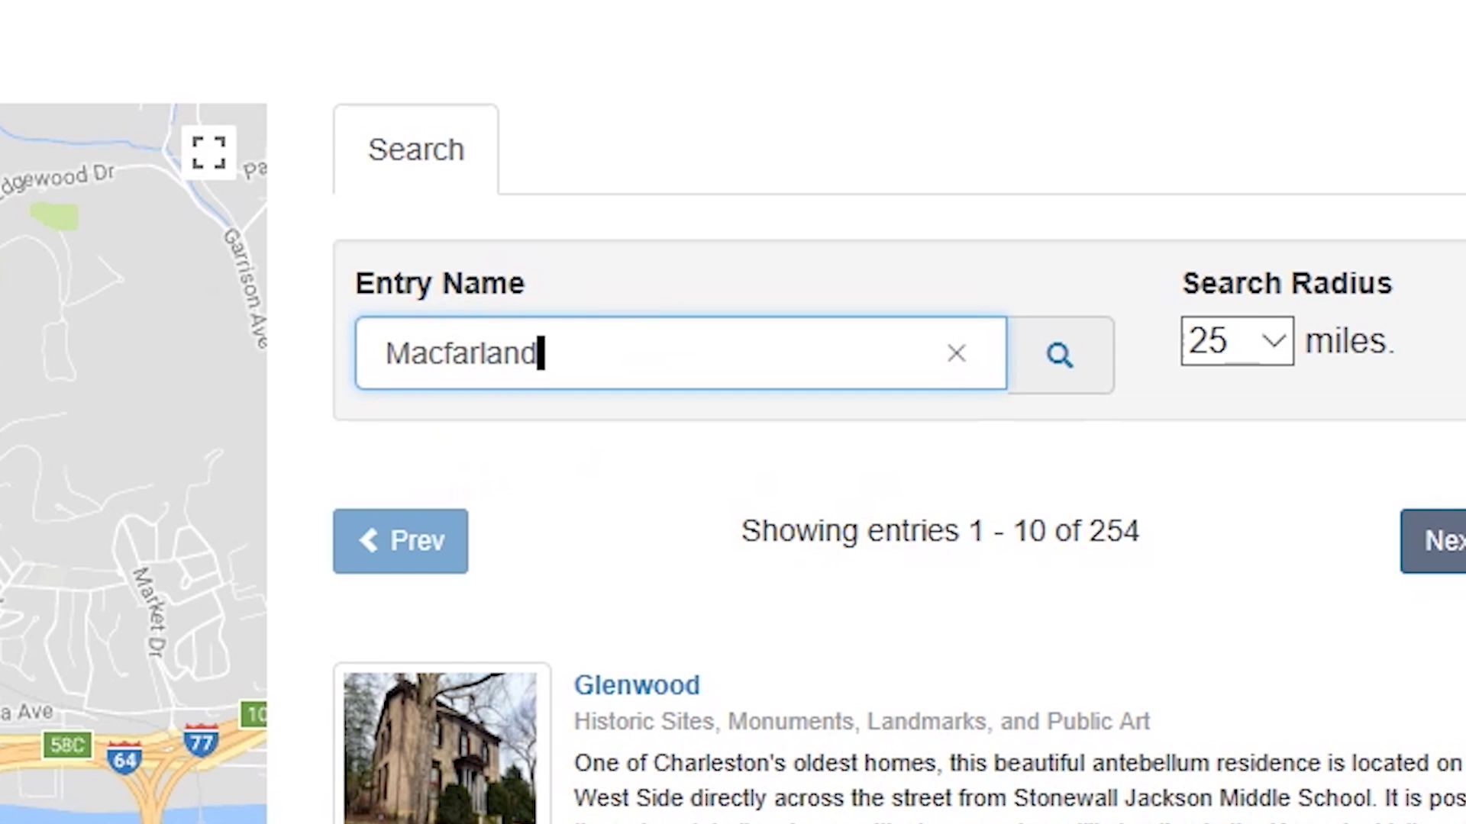
left_click(1054, 357)
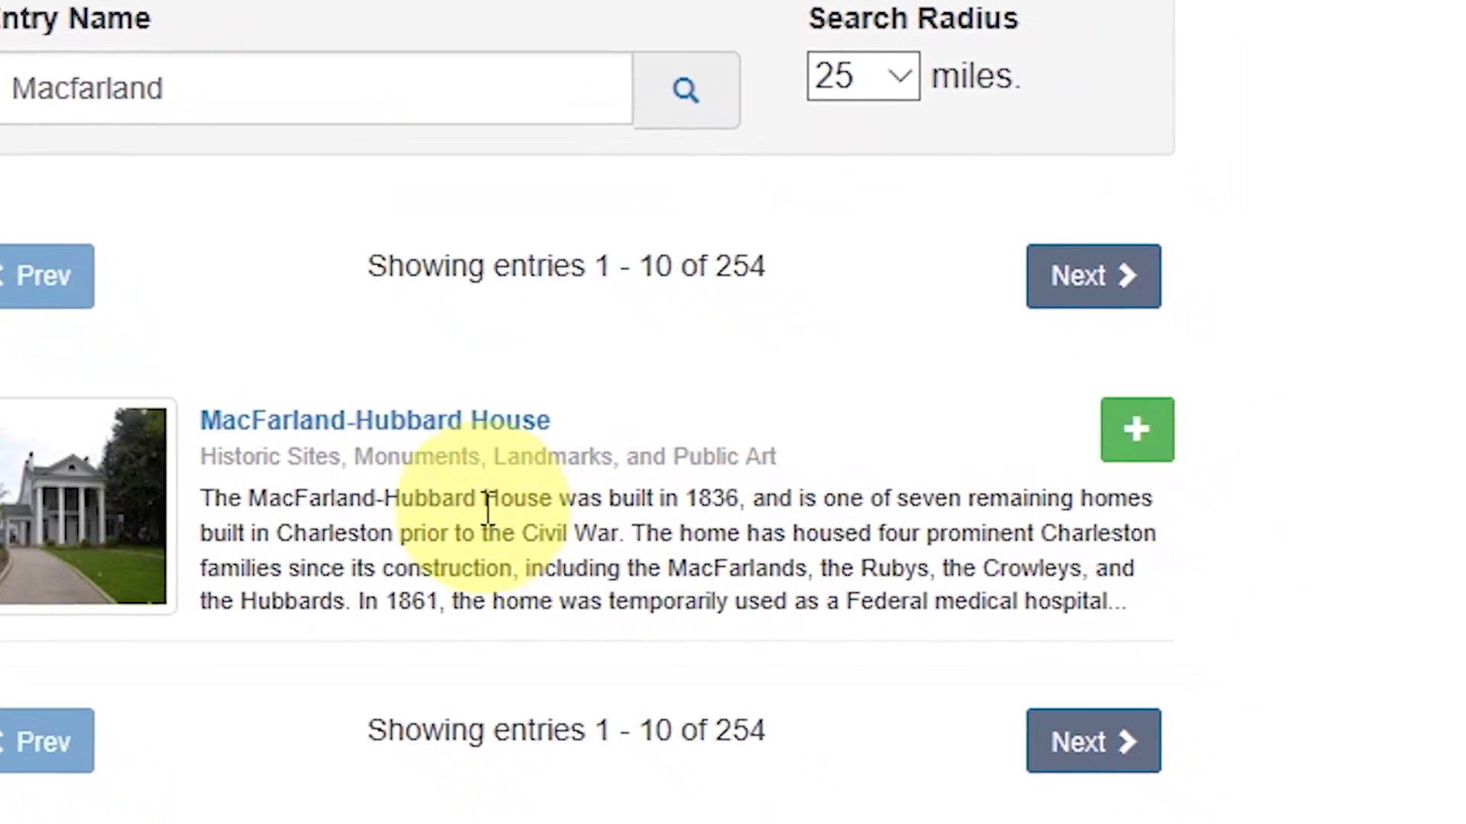
left_click(1054, 360)
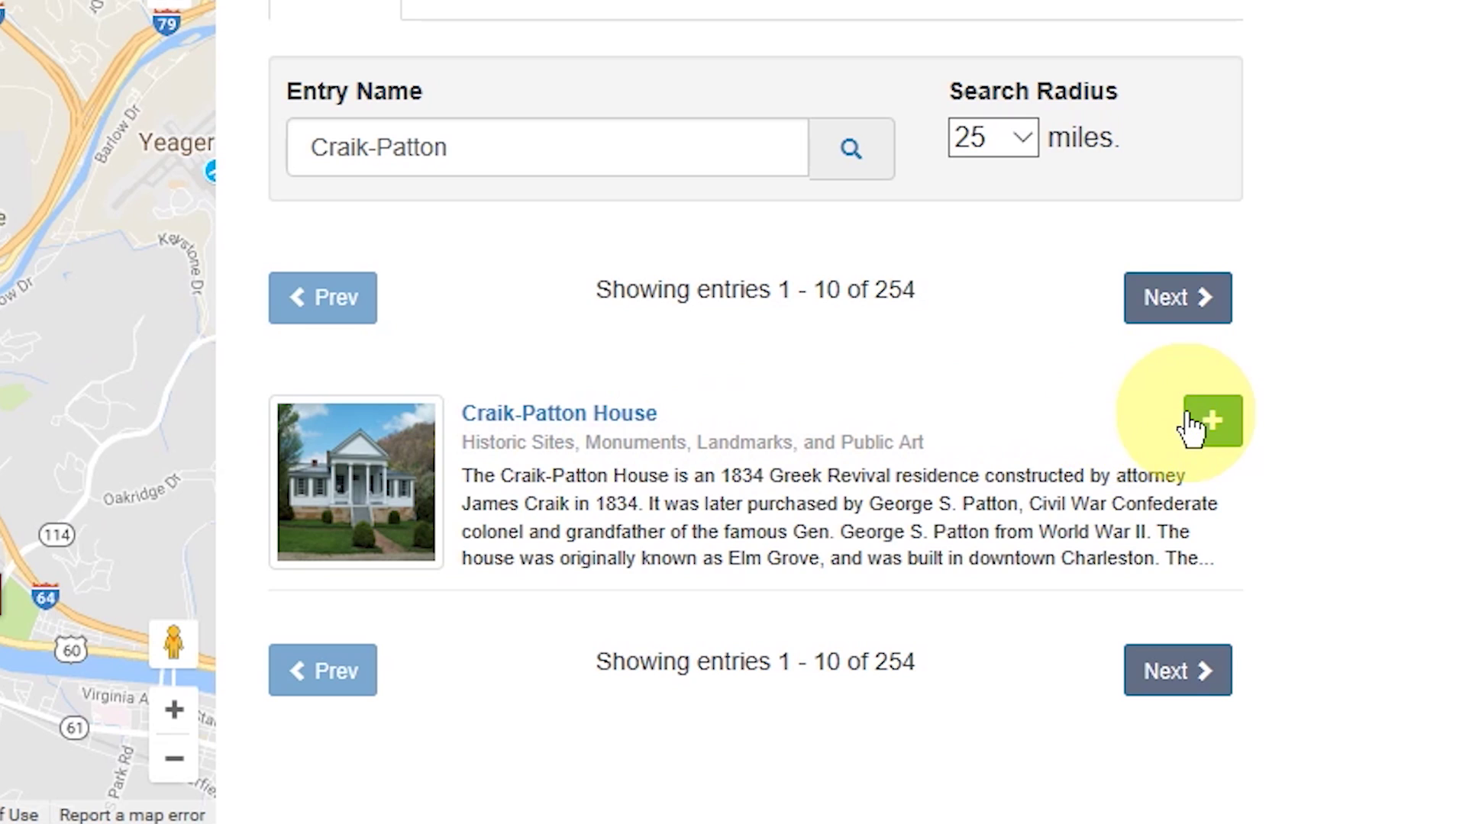
left_click(1212, 424)
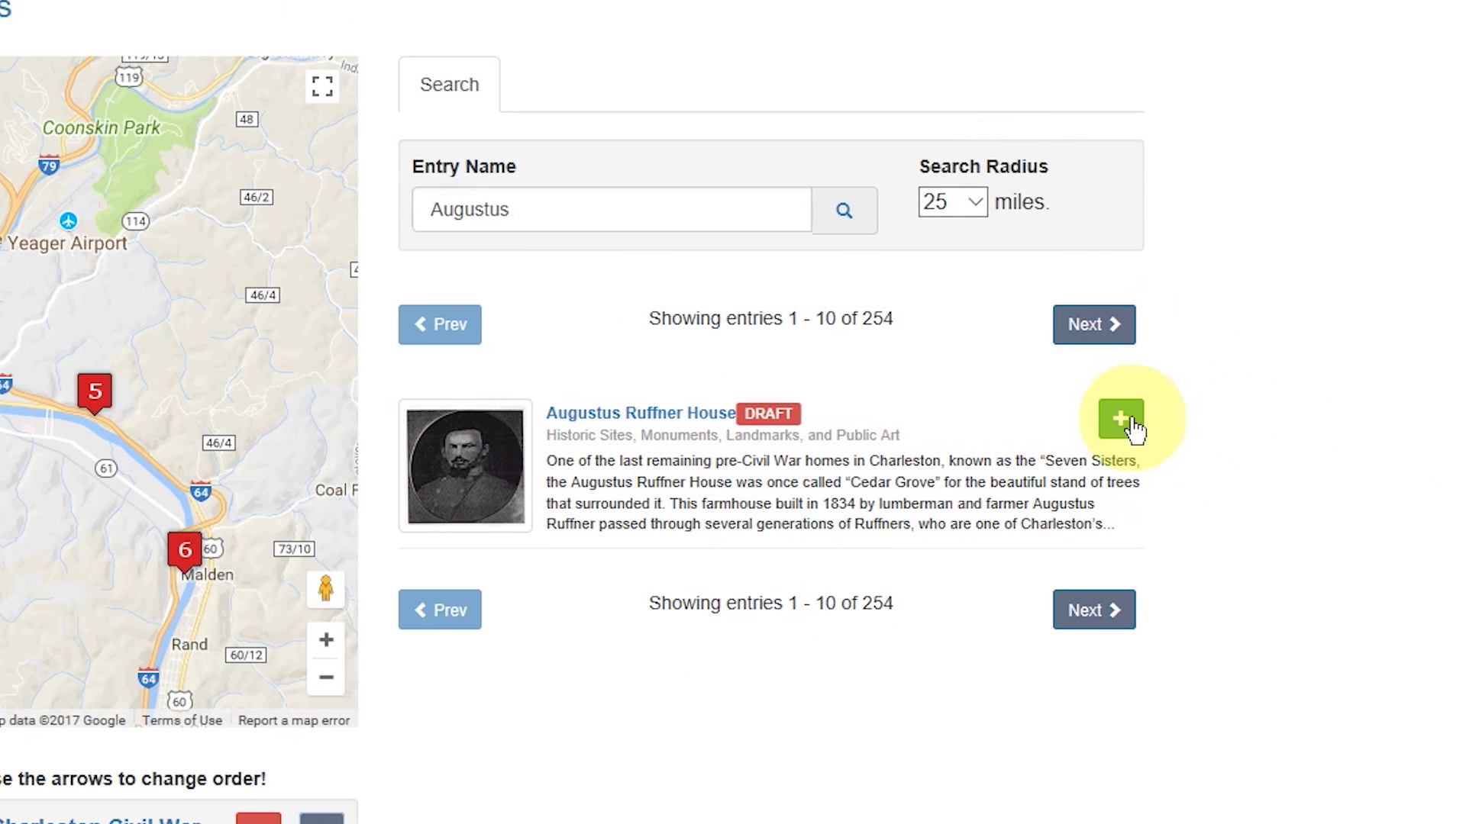
left_click(1122, 420)
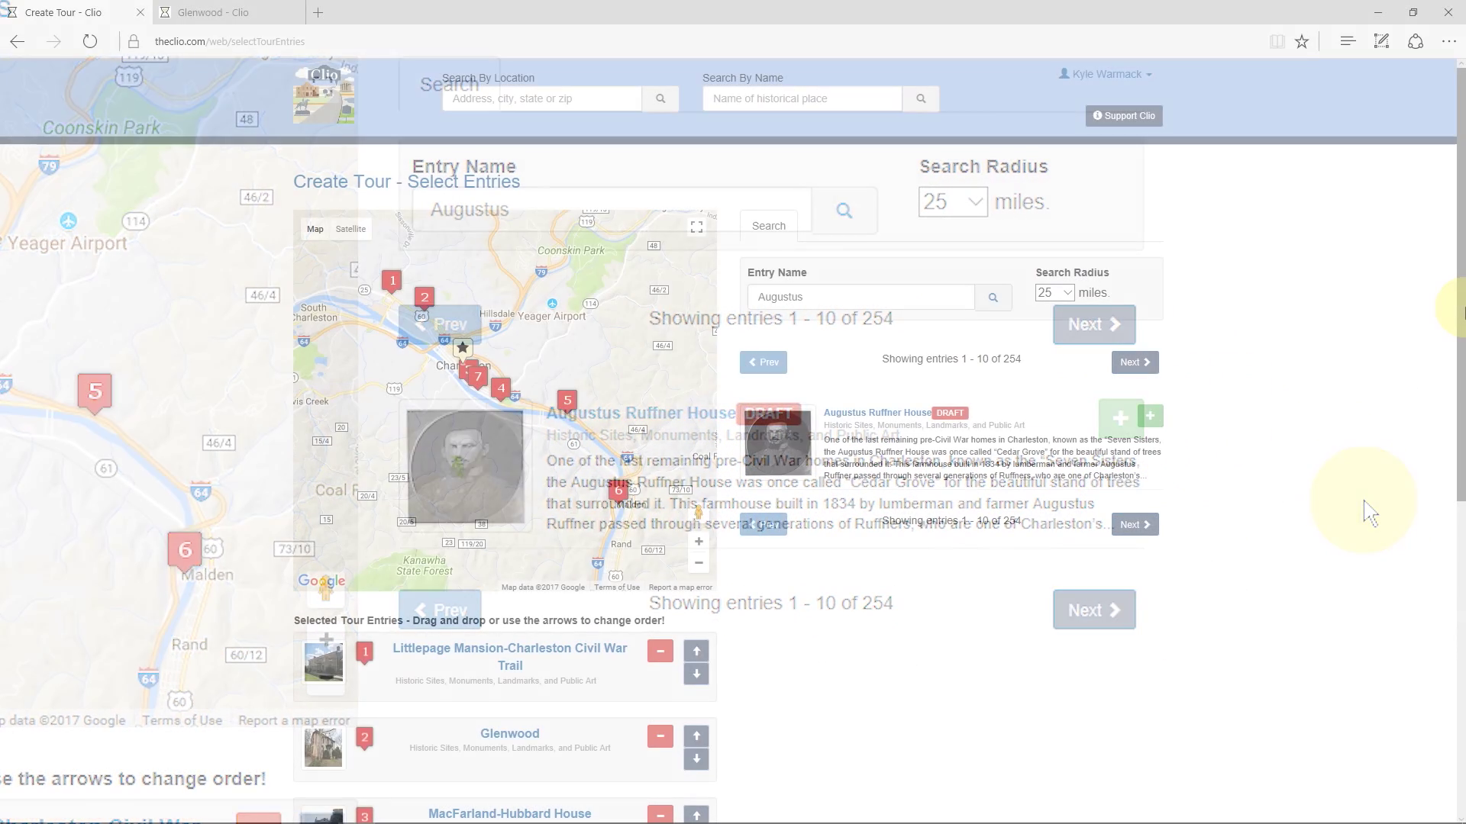
left_click_drag(1460, 313, 1460, 574)
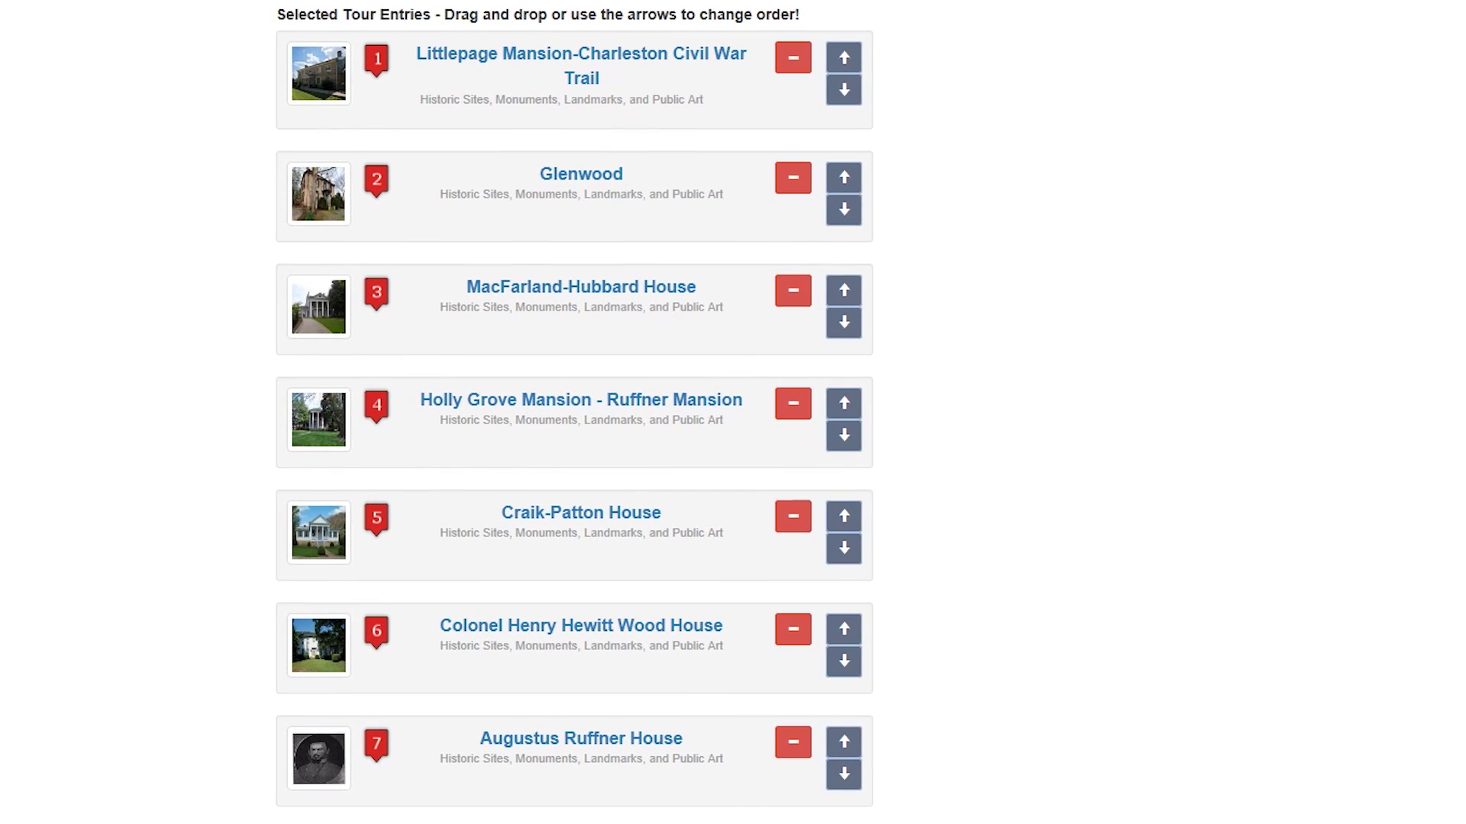
- Move Augustus Ruffner House into fourth place above Holly Grove Mansion, then recenter the route map
scroll(572, 412, "up", 8)
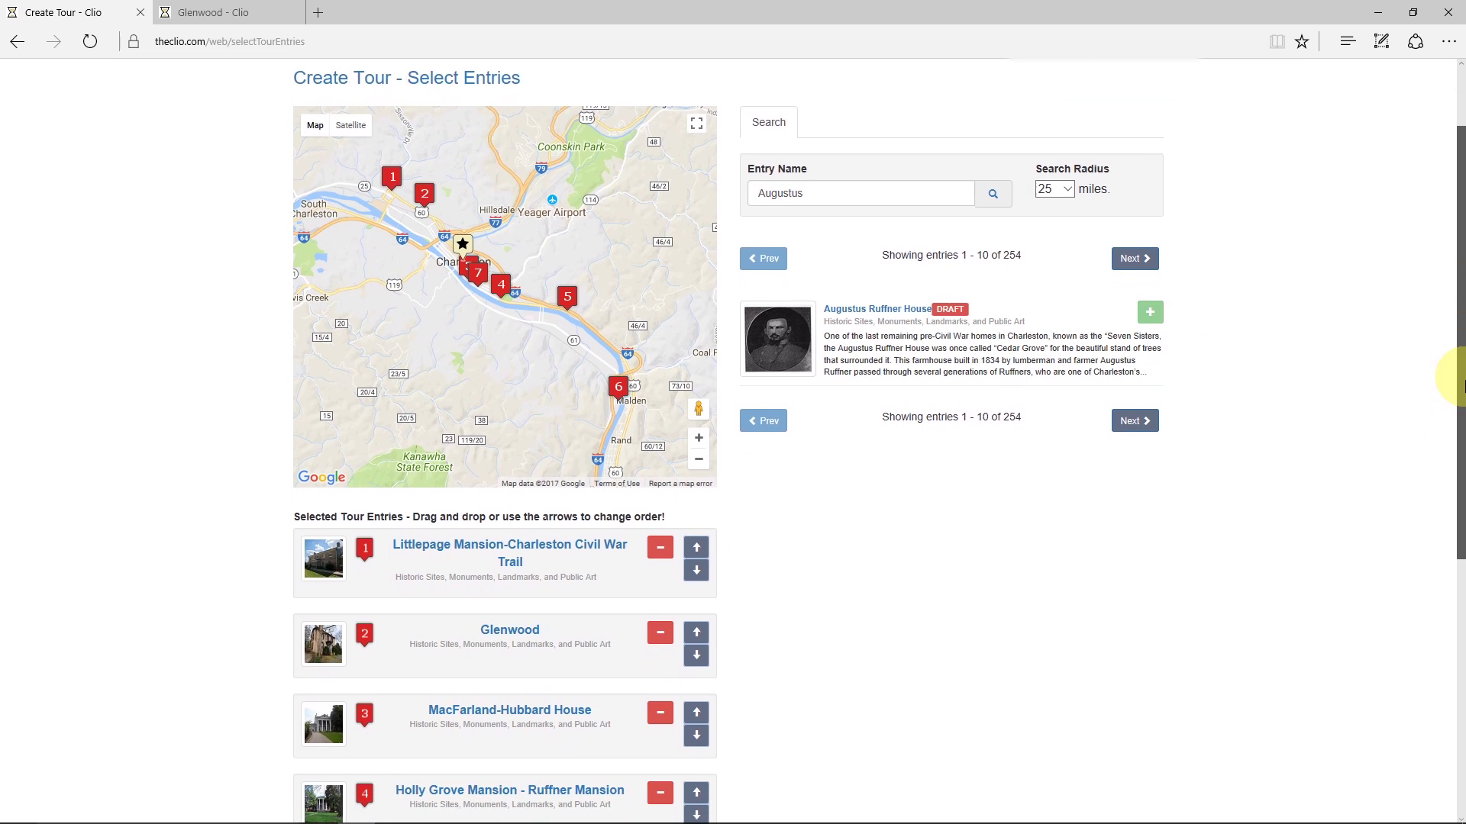
scroll(1435, 458, "down", 5)
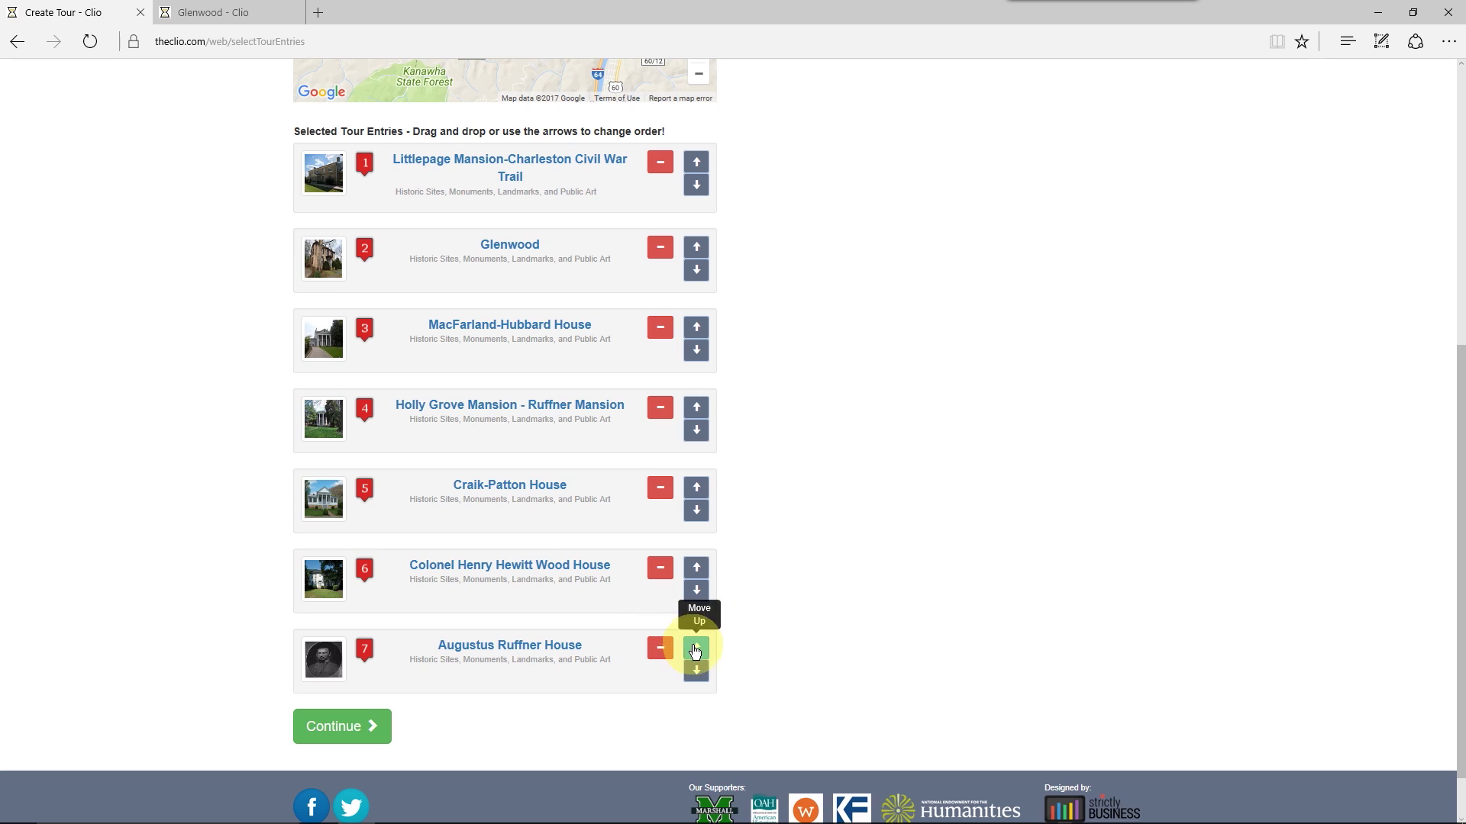
left_click(696, 651)
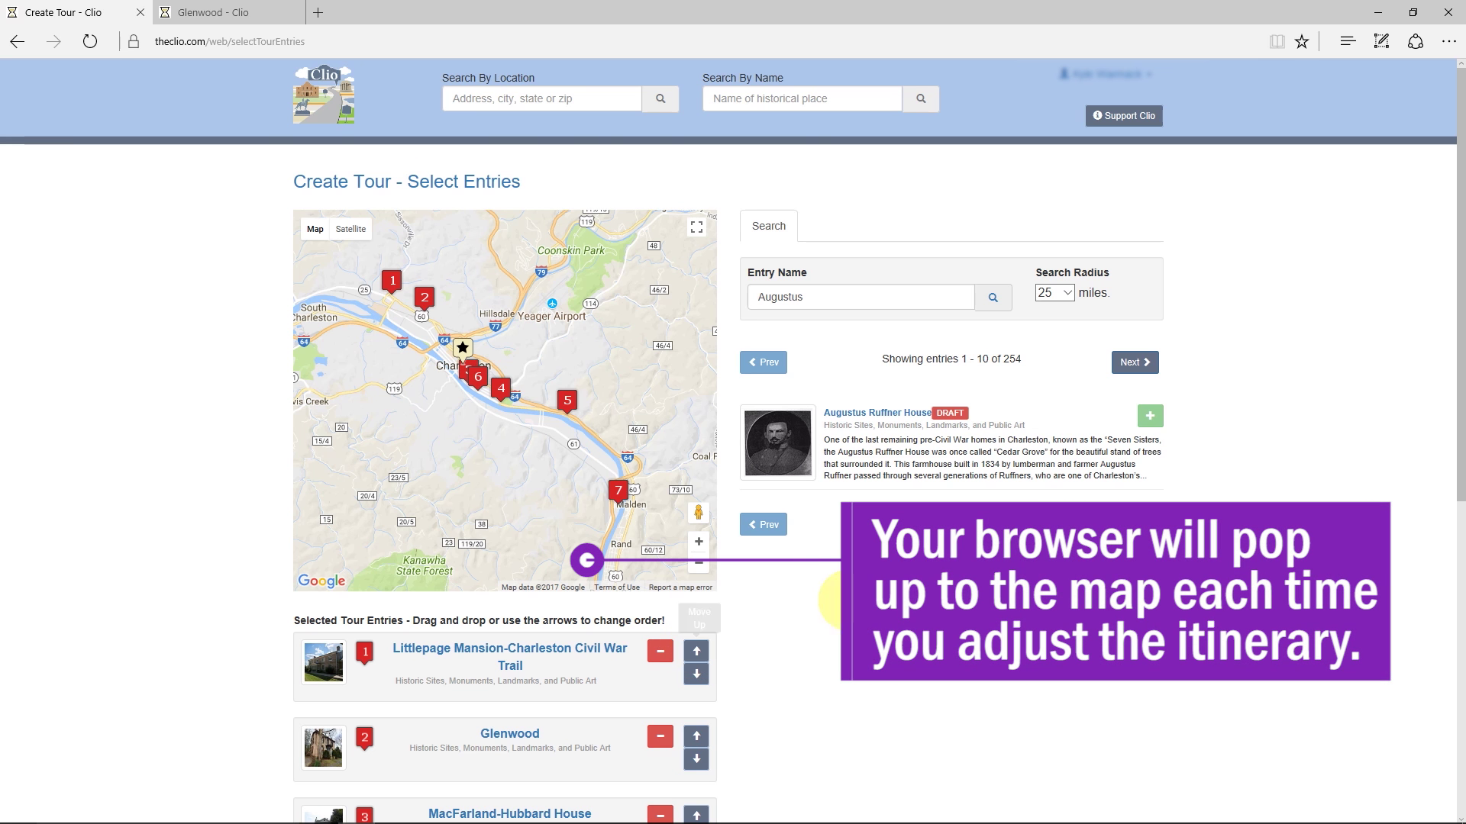
scroll(1462, 385, "down", 1)
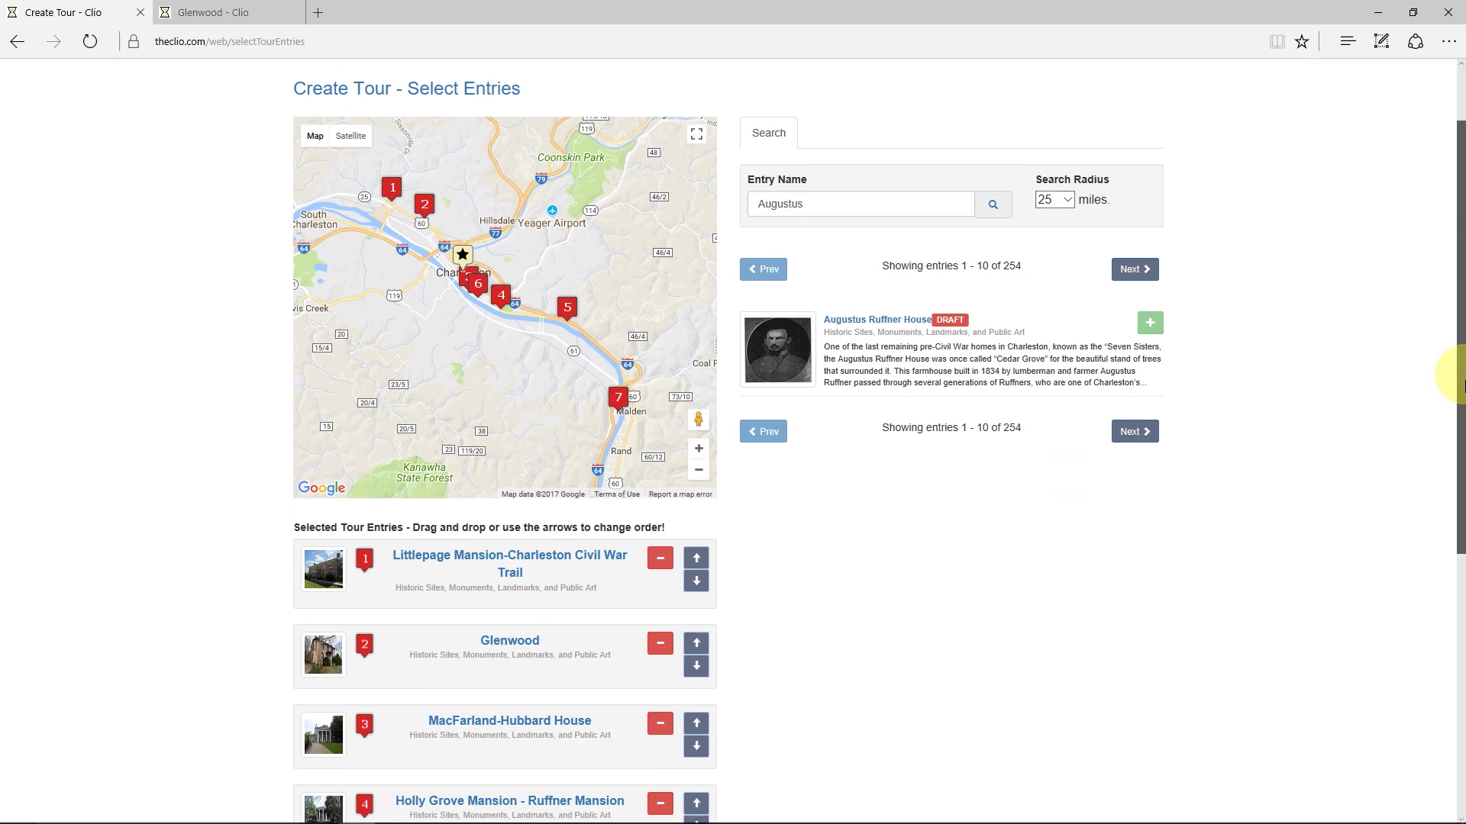
left_click_drag(1462, 386, 1443, 641)
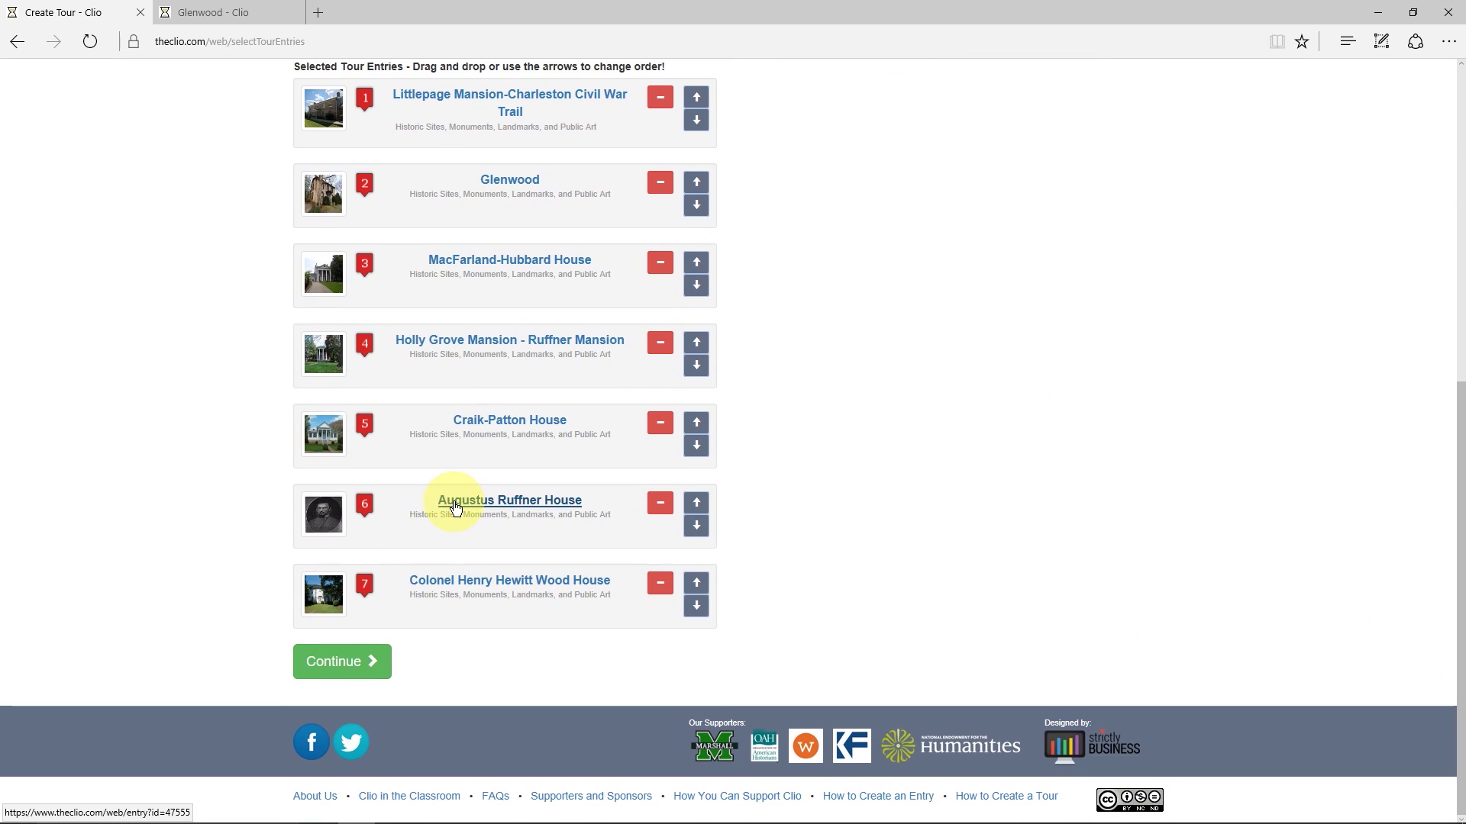
left_click_drag(412, 490, 420, 326)
left_click(1176, 475)
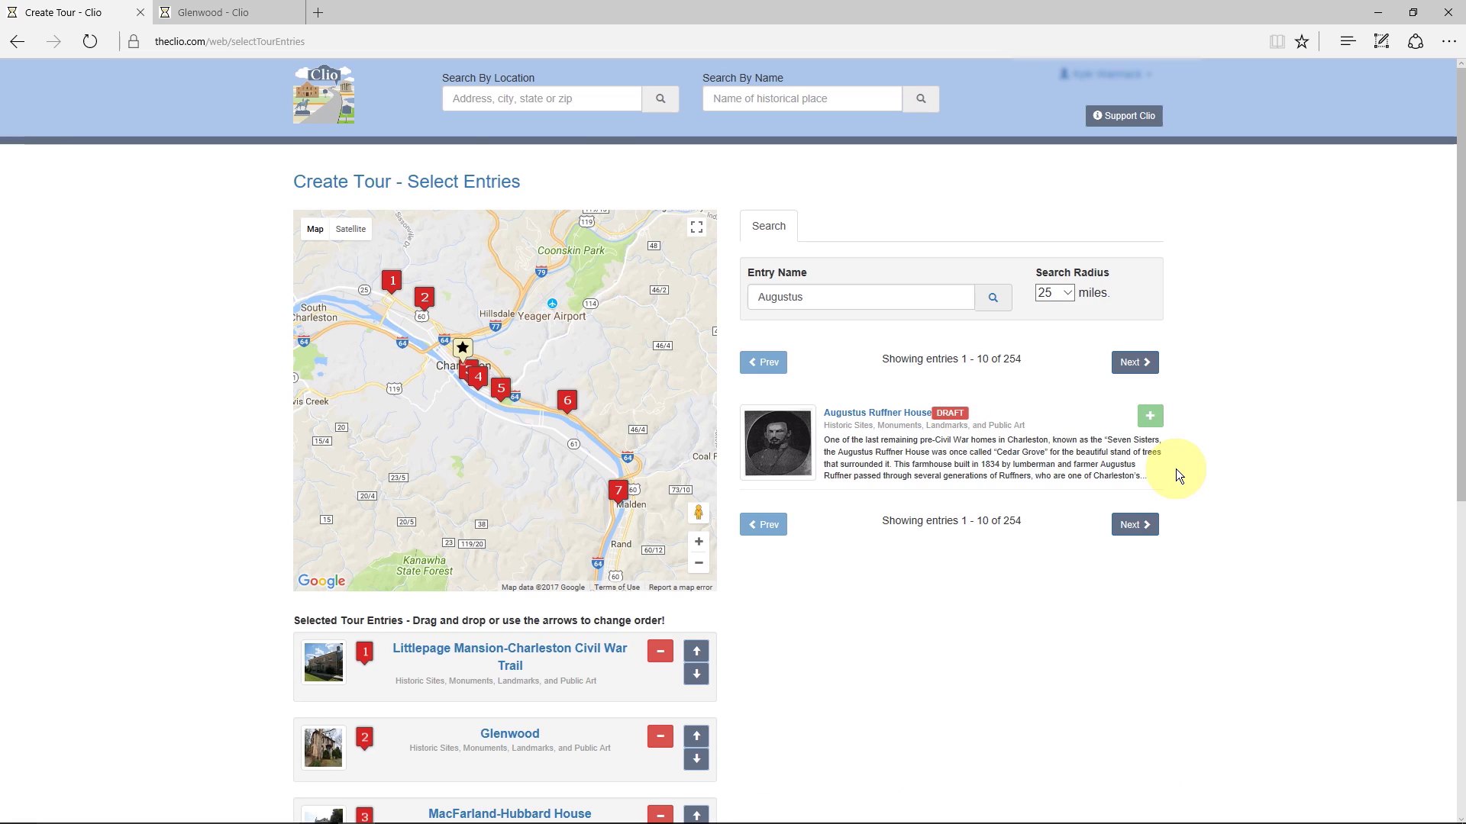
left_click_drag(453, 459, 502, 480)
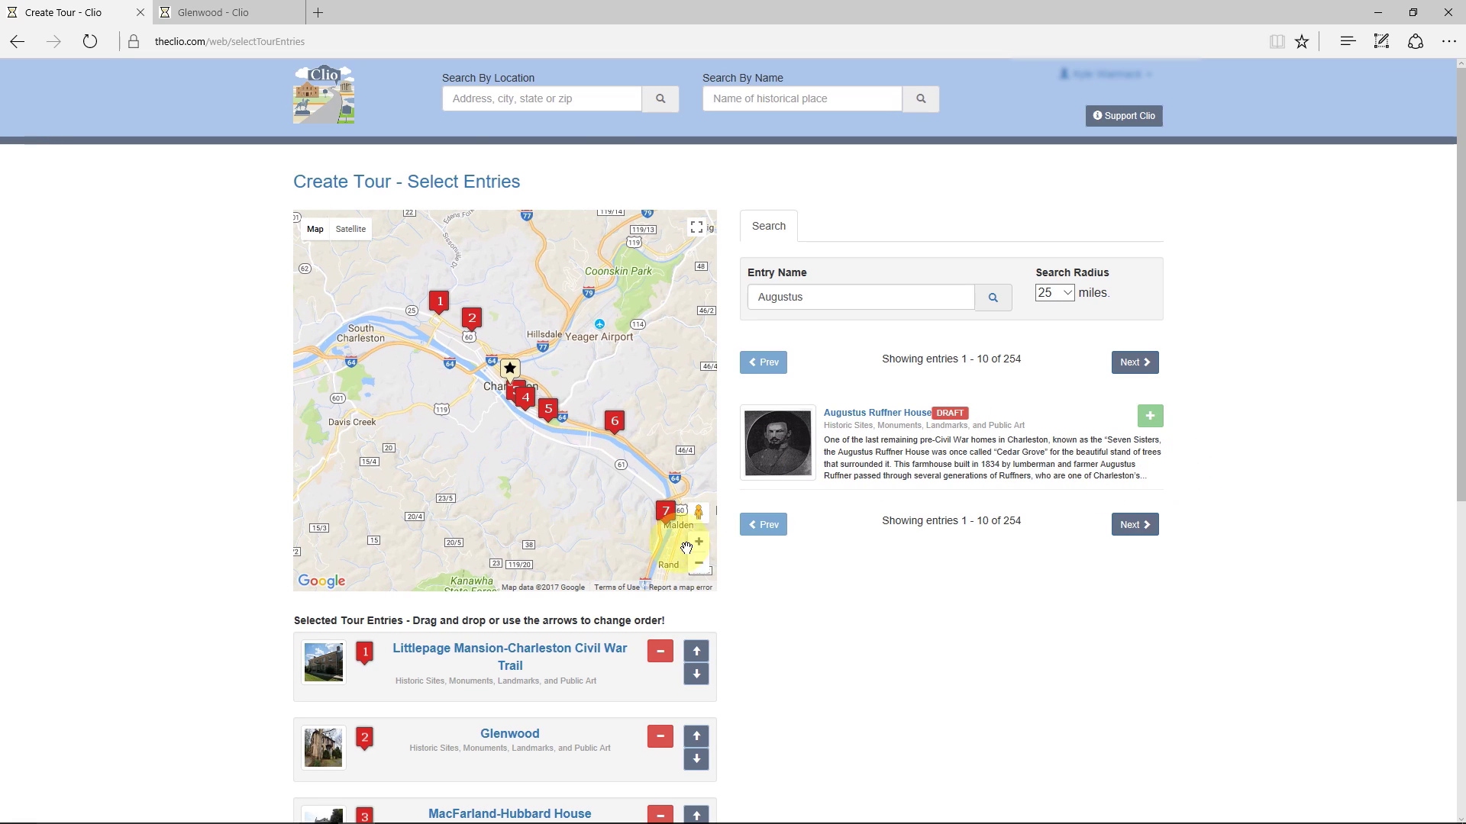
left_click(699, 545)
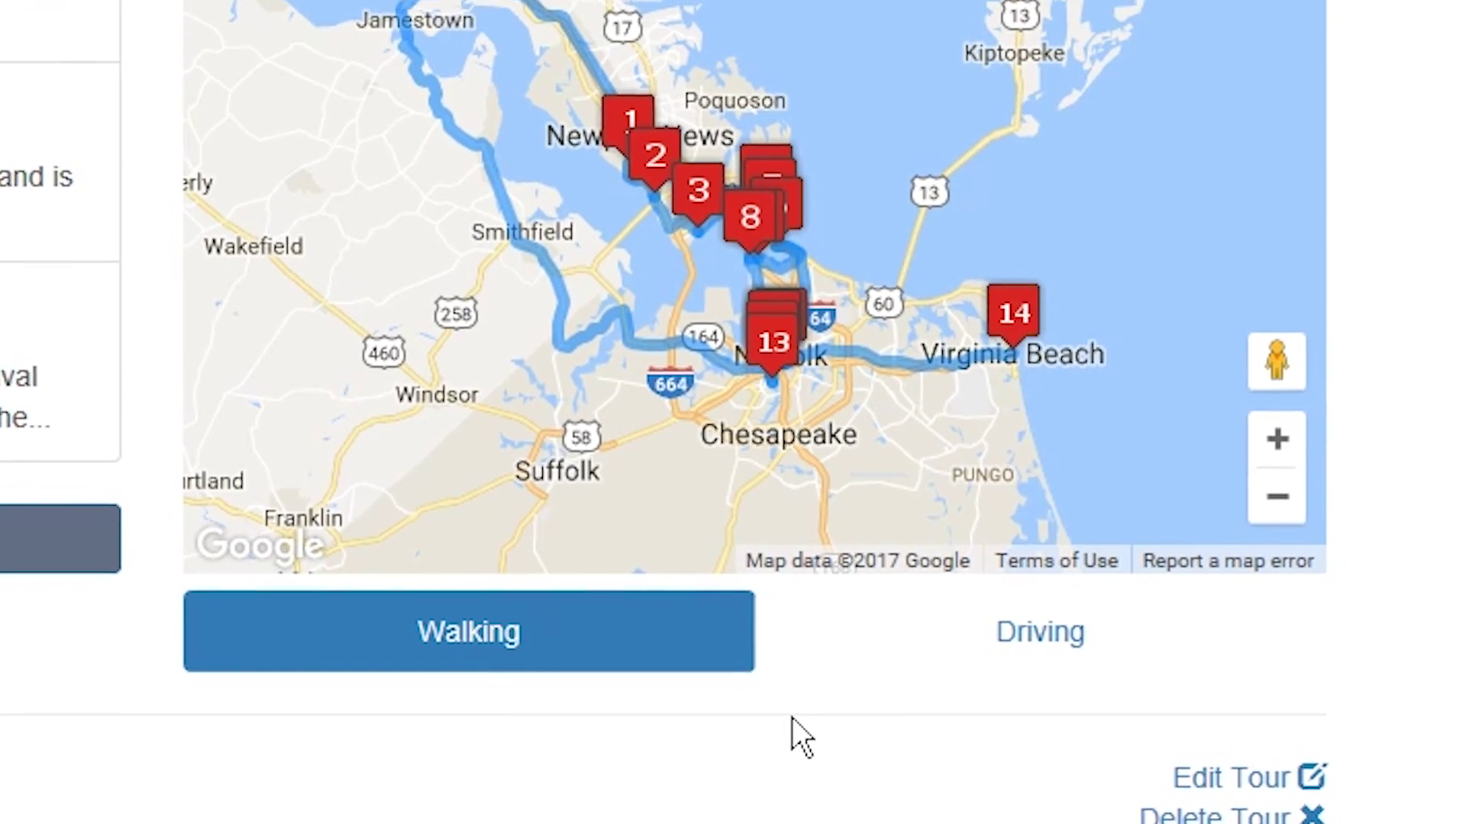
- Compare the example tour's driving and walking routes, then scroll back through the selected entries
left_click(951, 665)
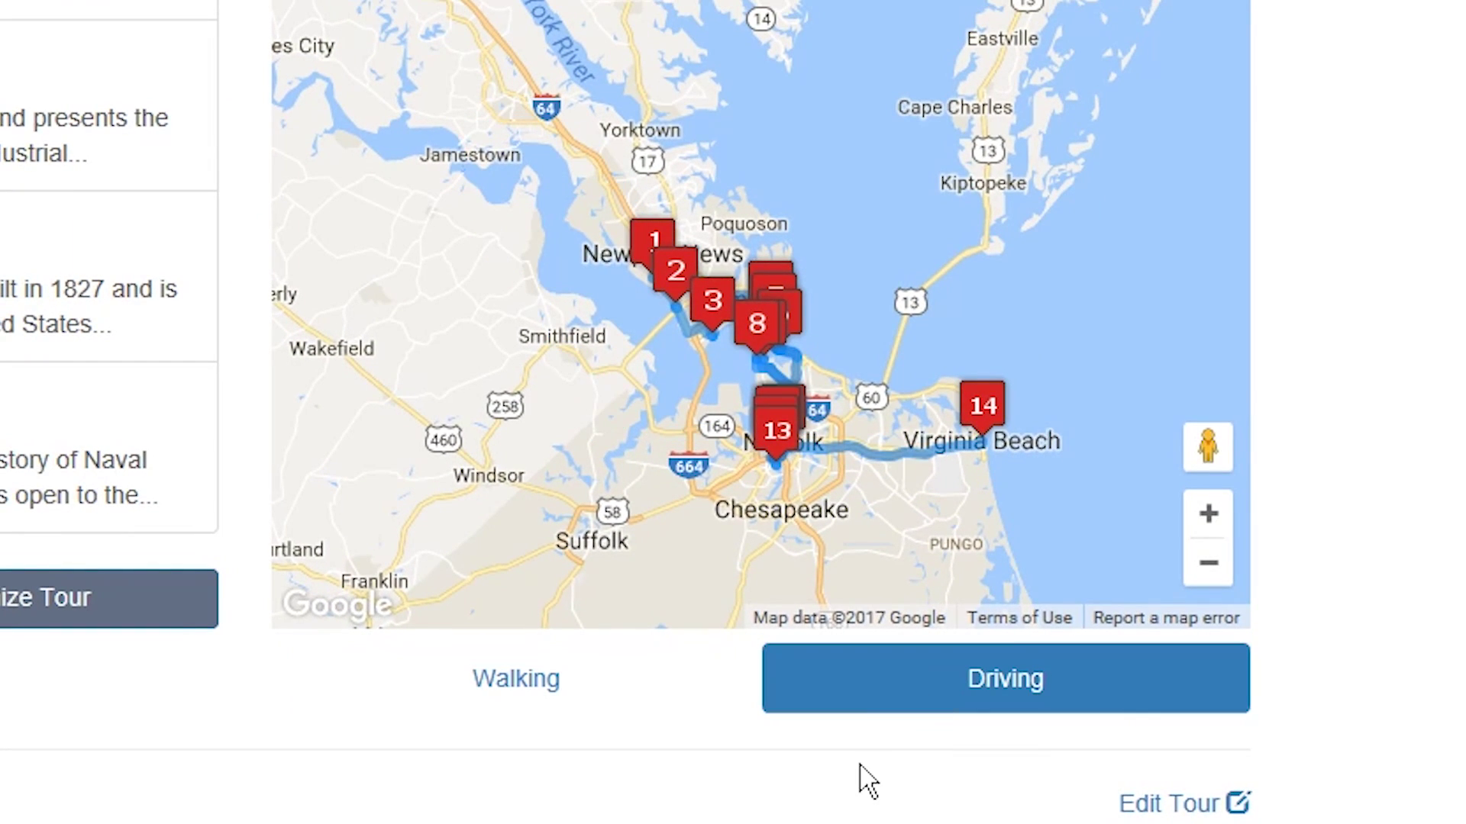
left_click(592, 685)
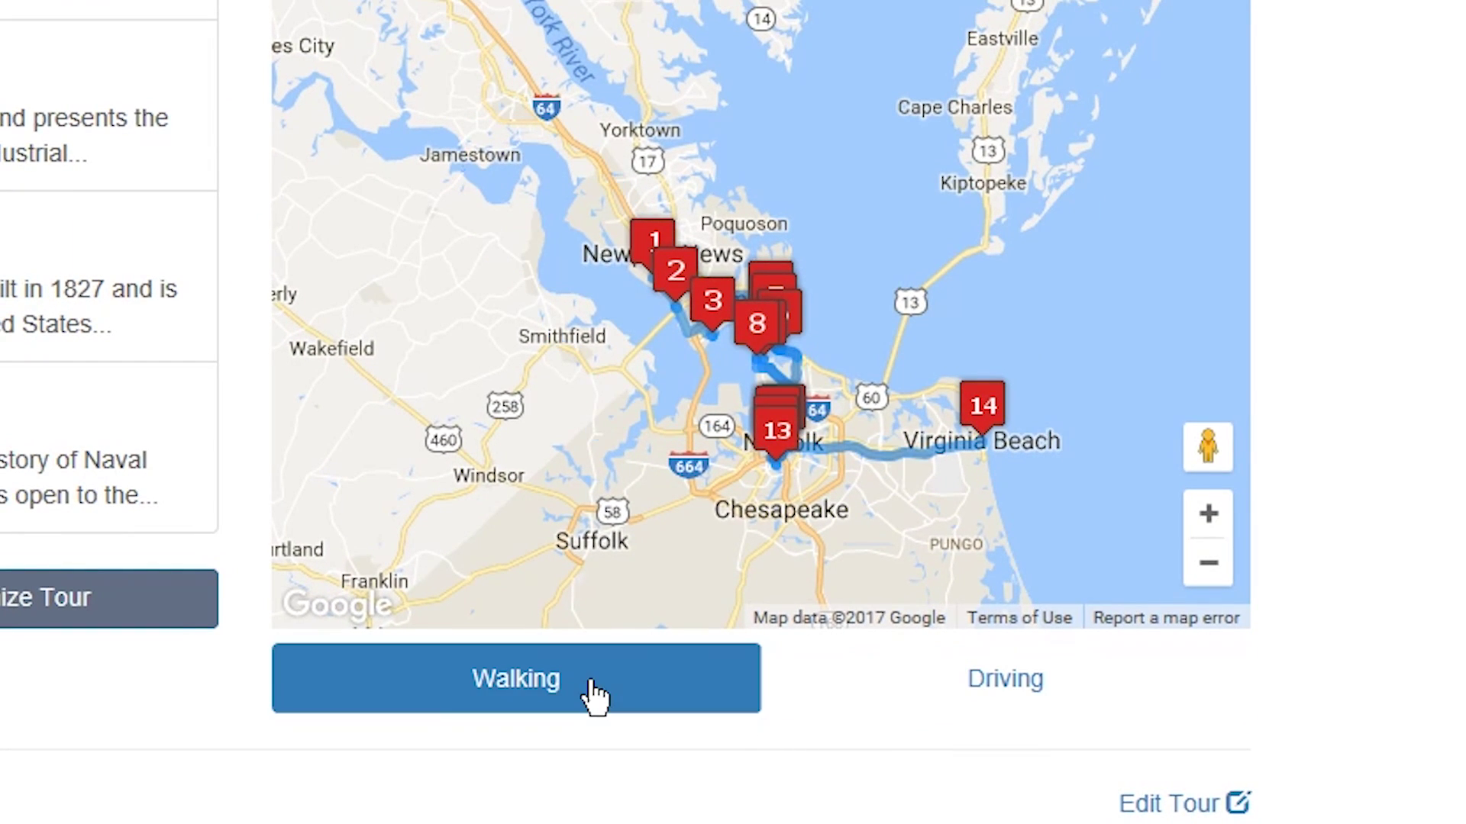
left_click(939, 699)
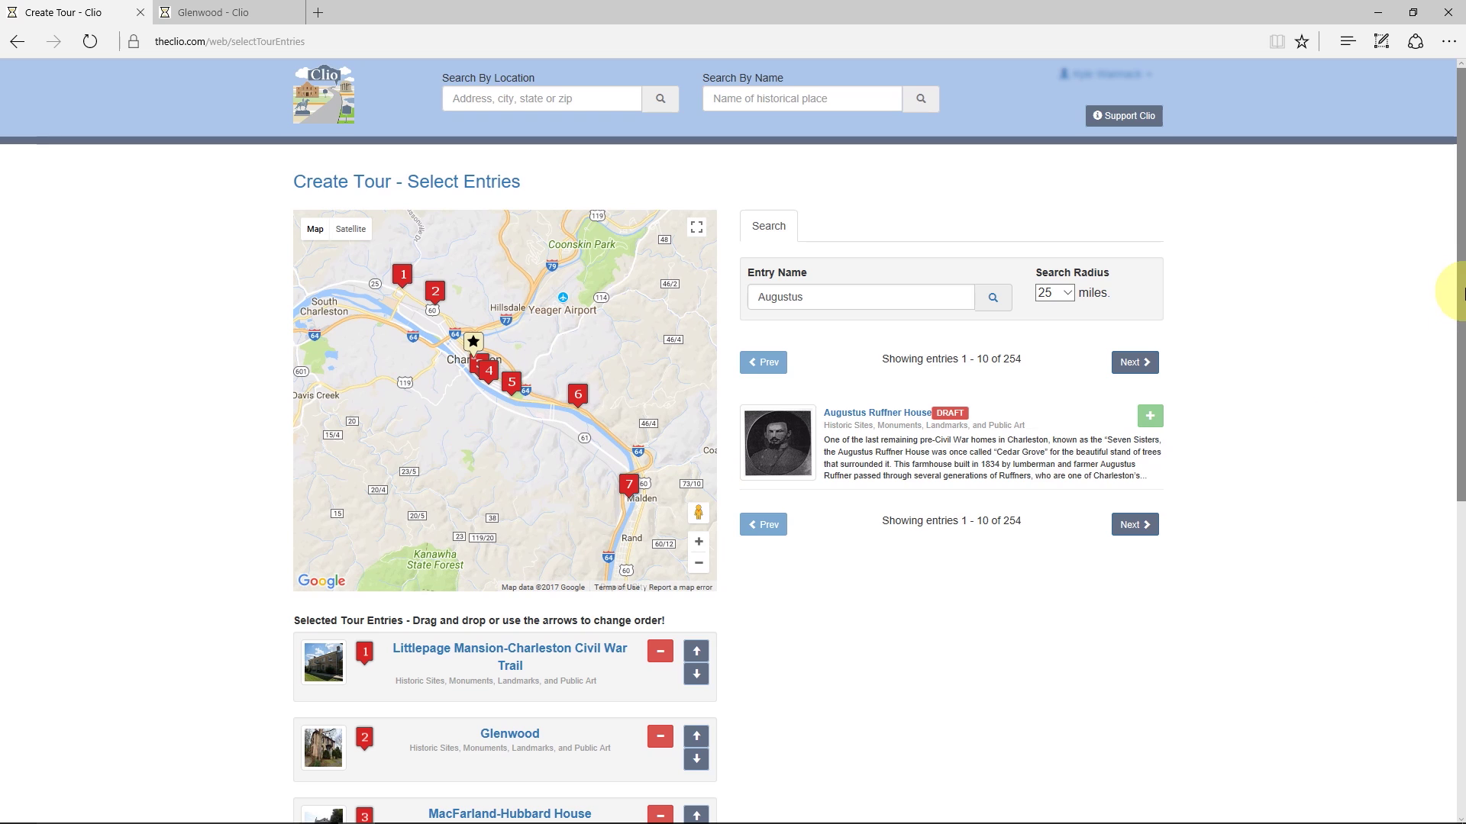
left_click_drag(1450, 295, 1444, 497)
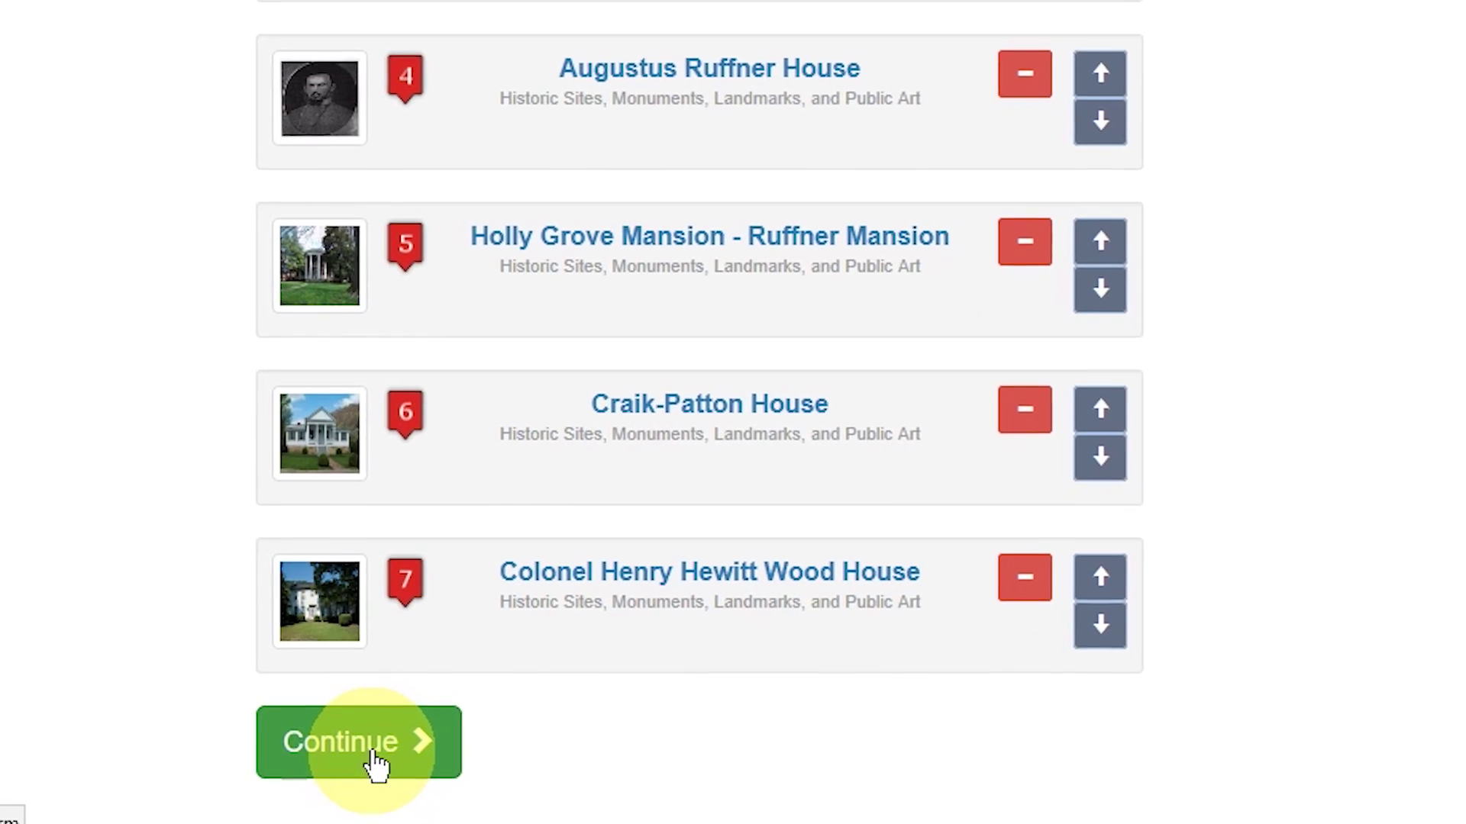
- Title the tour The Seven Sisters, add an overview of Charleston's pre-Civil War houses, and set visibility
left_click(376, 761)
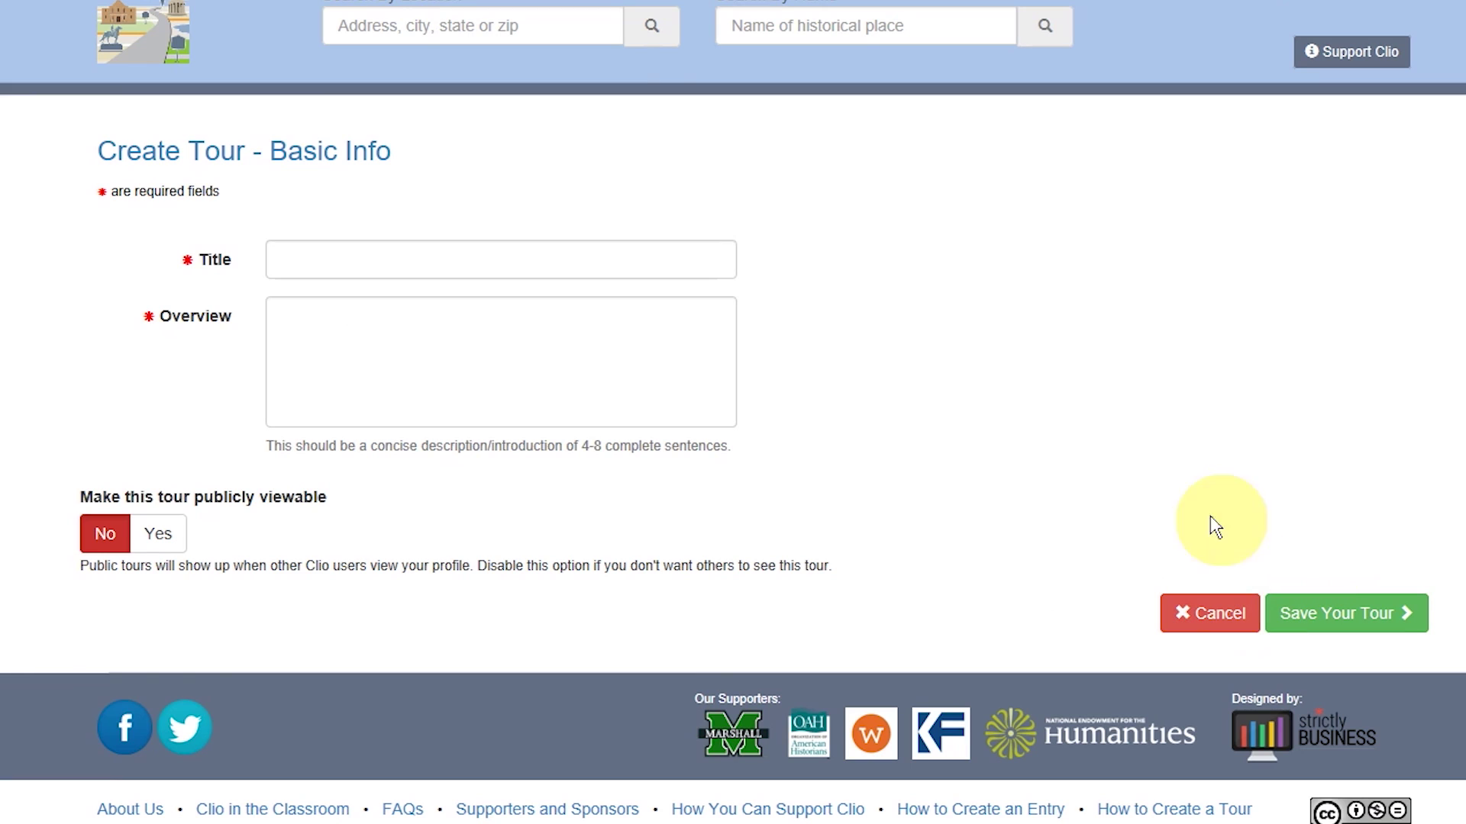
left_click(354, 256)
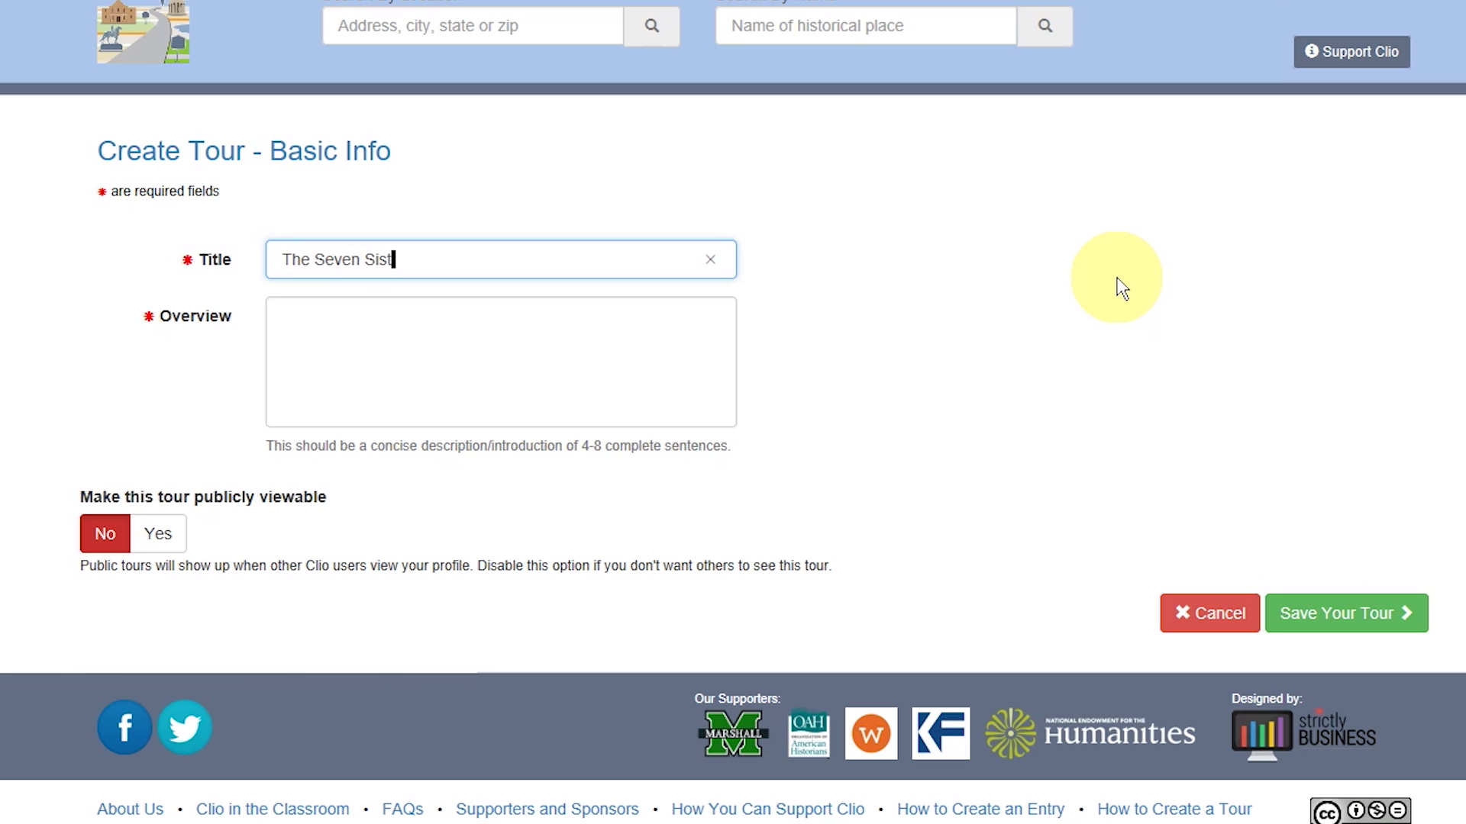
key("Tab")
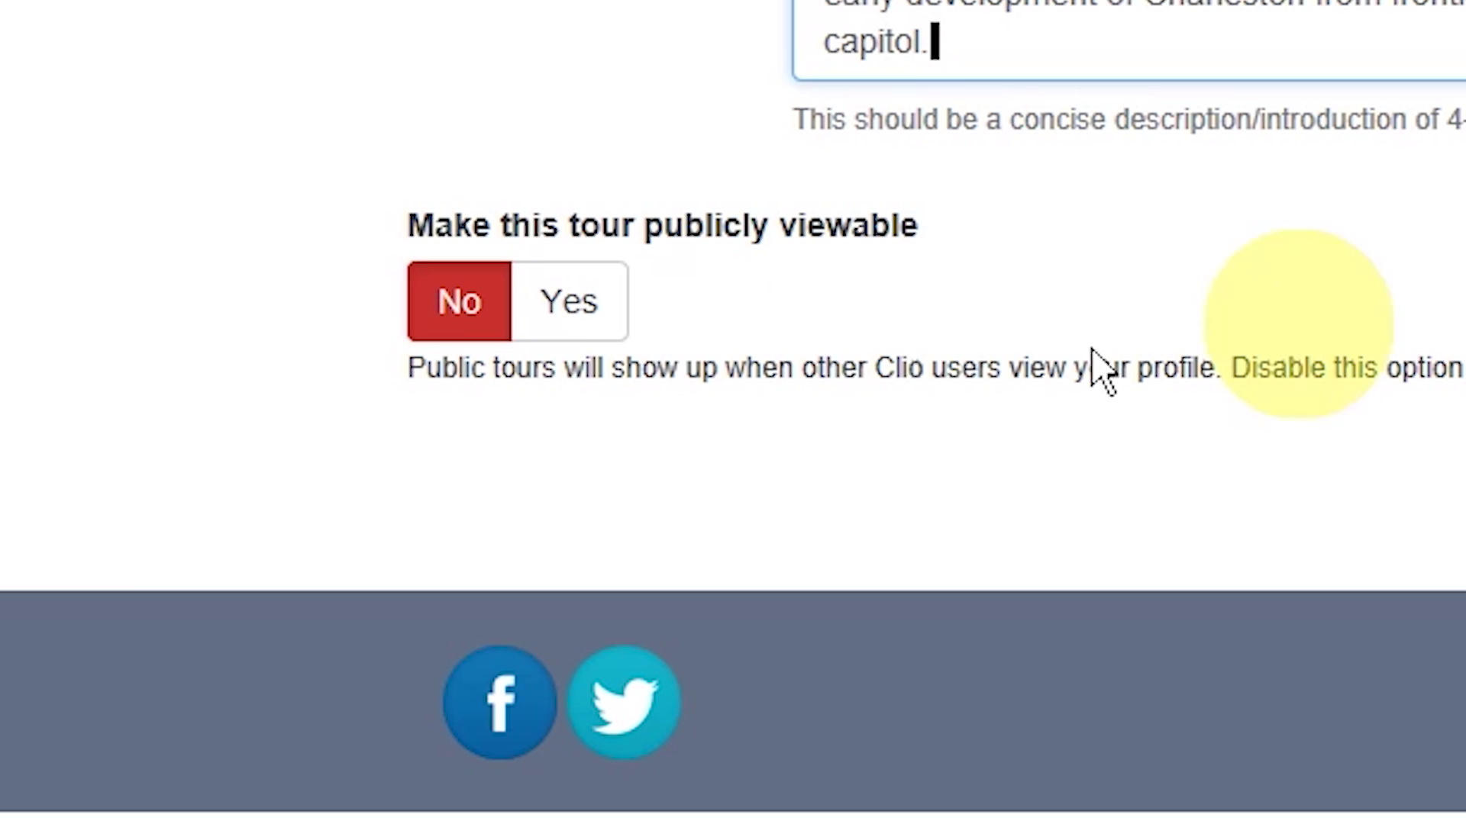
left_click(176, 542)
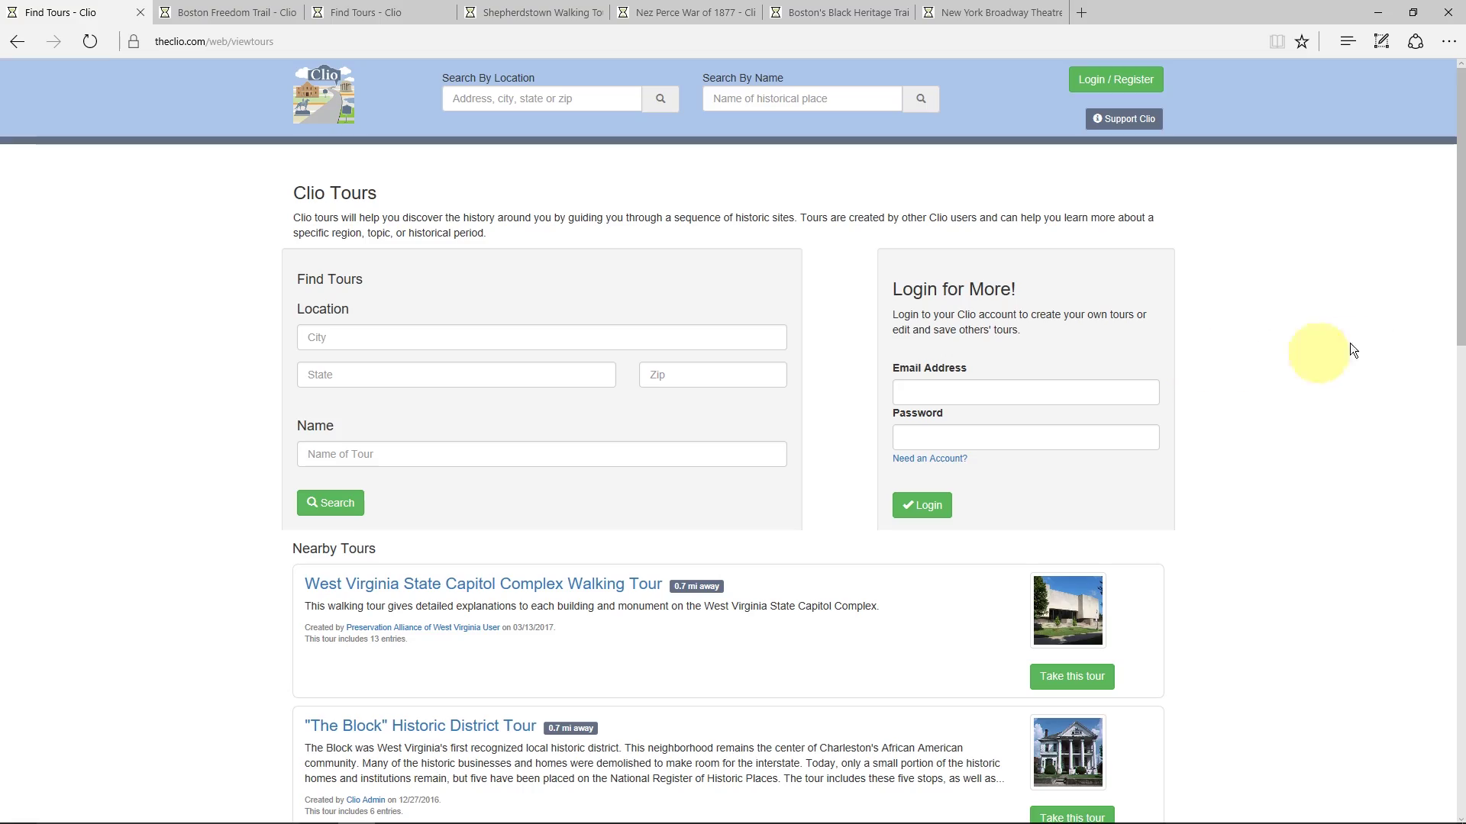
- Scroll the Nashville, TN 37243 tour results down to the Highlights of Downtown Nashville Walking Tour
left_click_drag(1461, 161, 1462, 380)
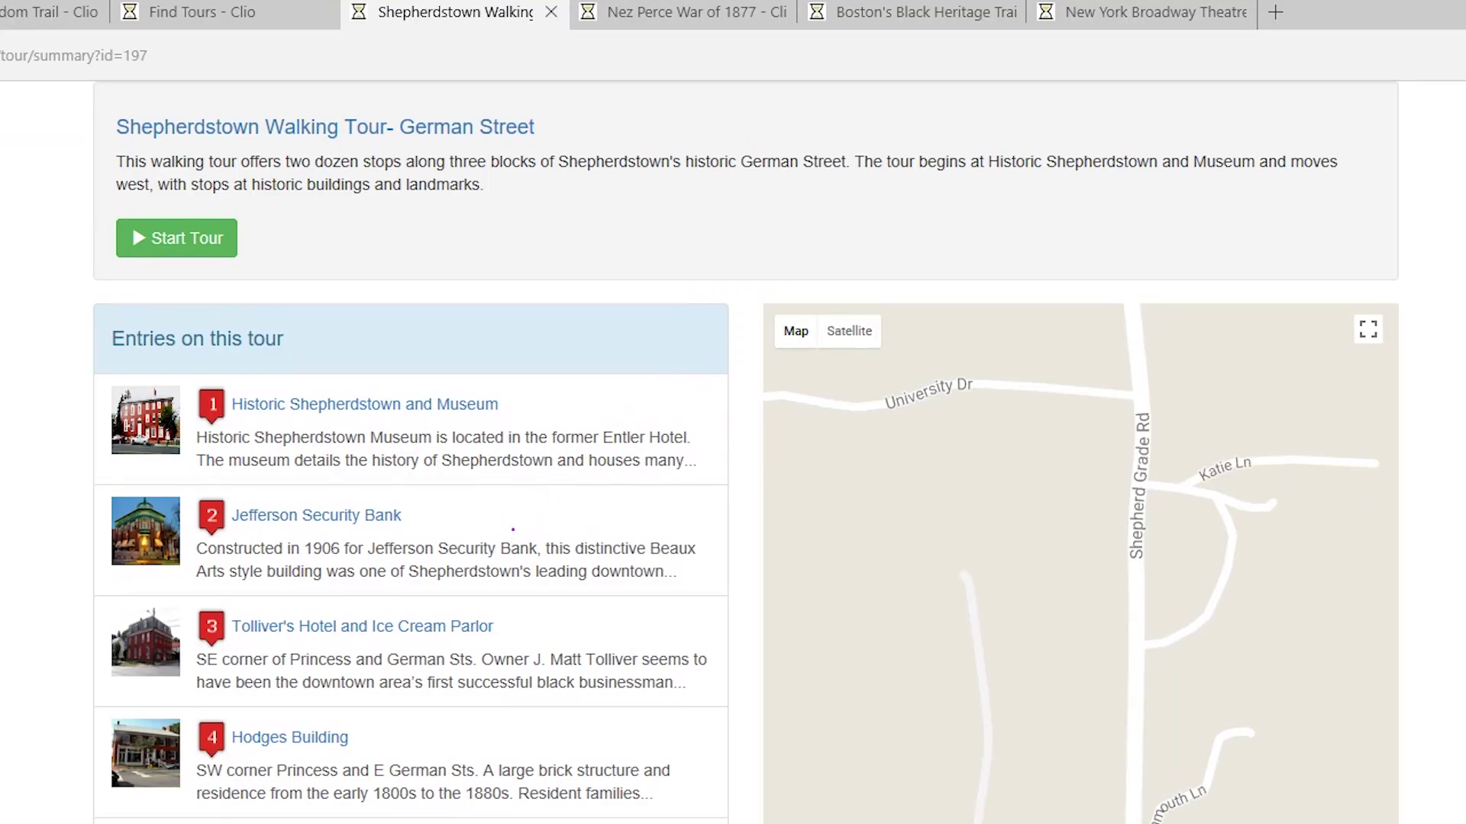
scroll(413, 489, "down", 12)
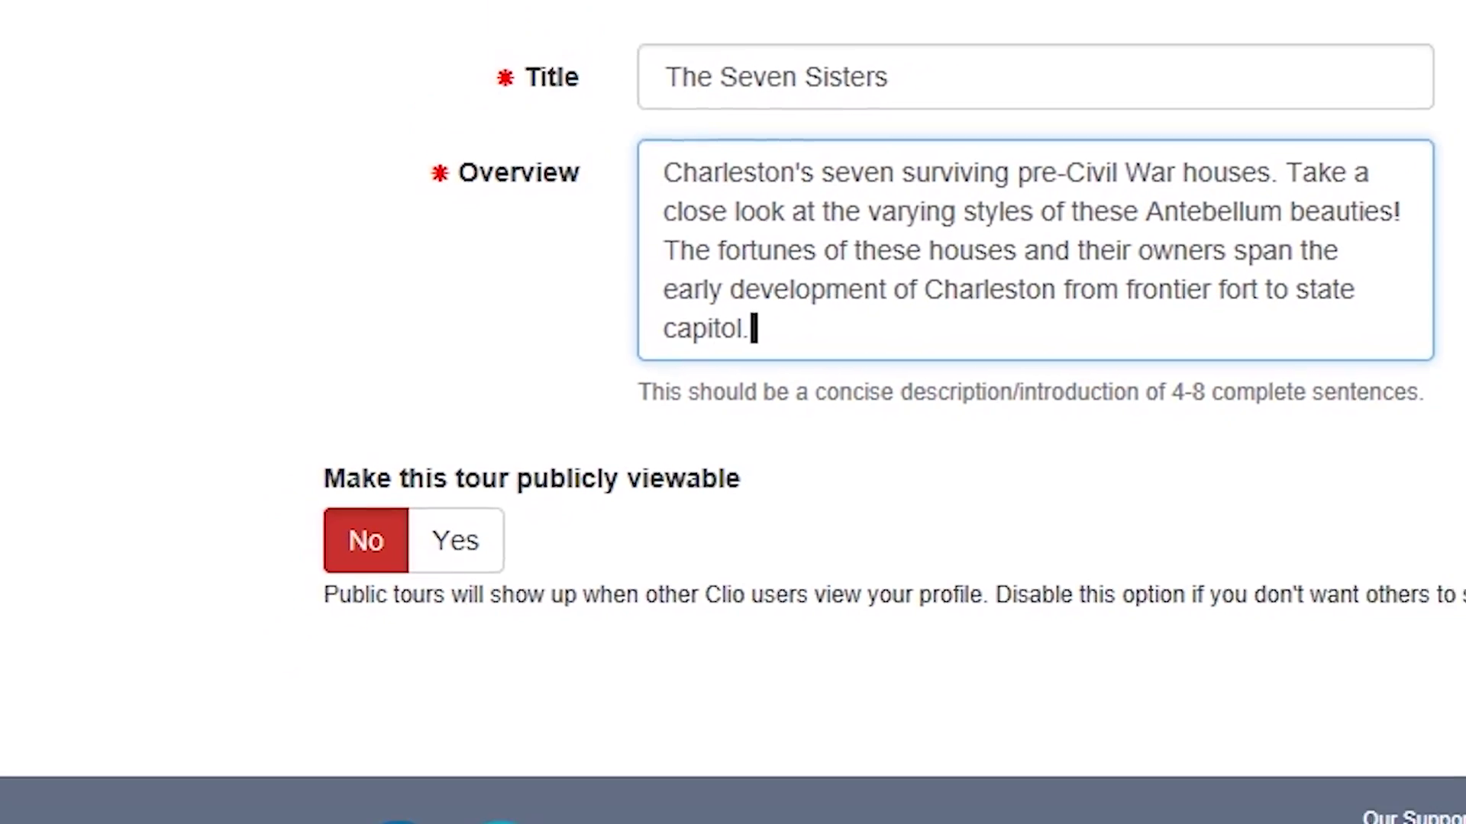
- Choose Yes to make The Seven Sisters tour publicly viewable
left_click(451, 560)
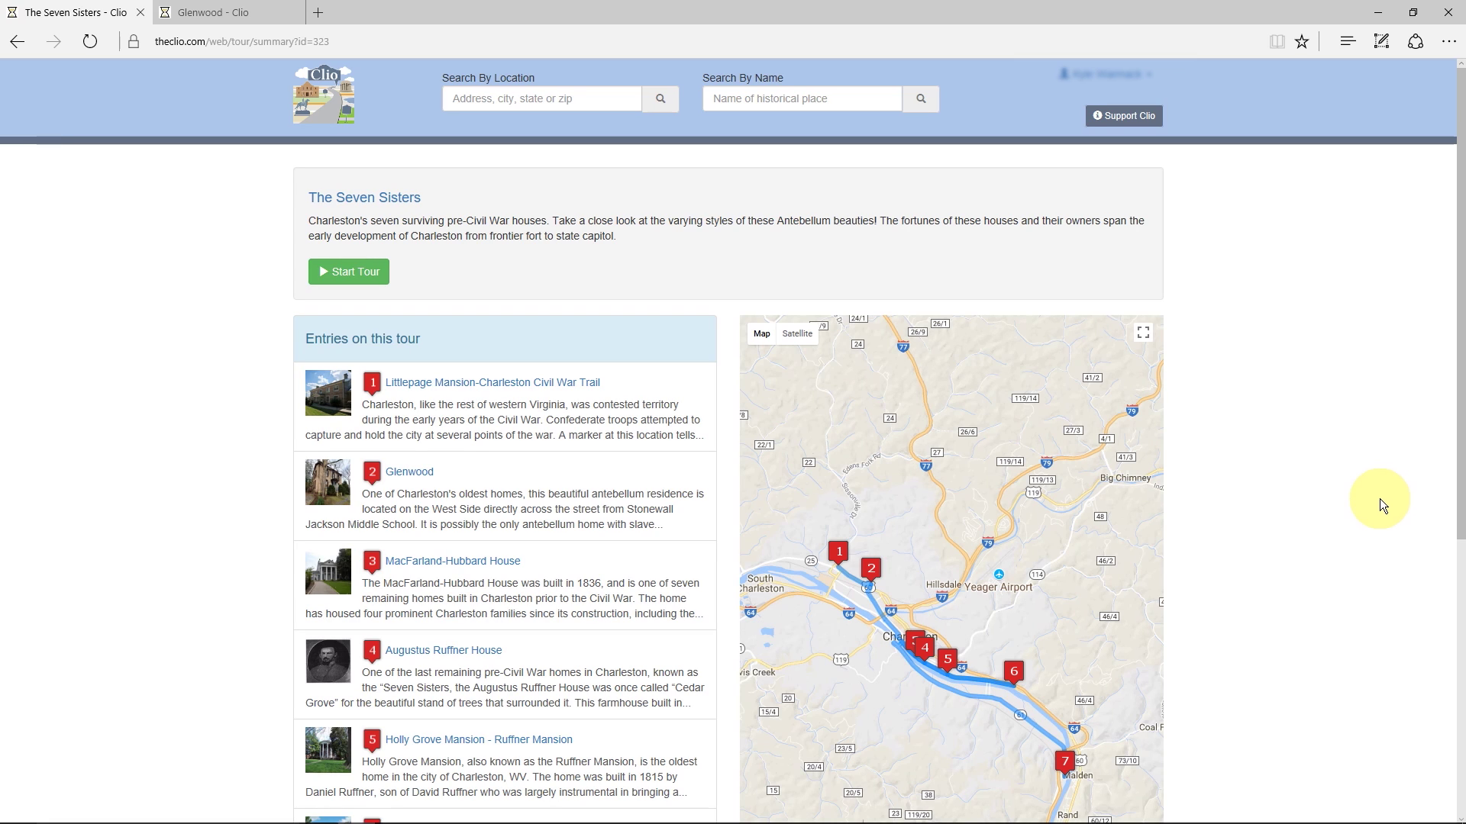
left_click_drag(1461, 263, 1431, 311)
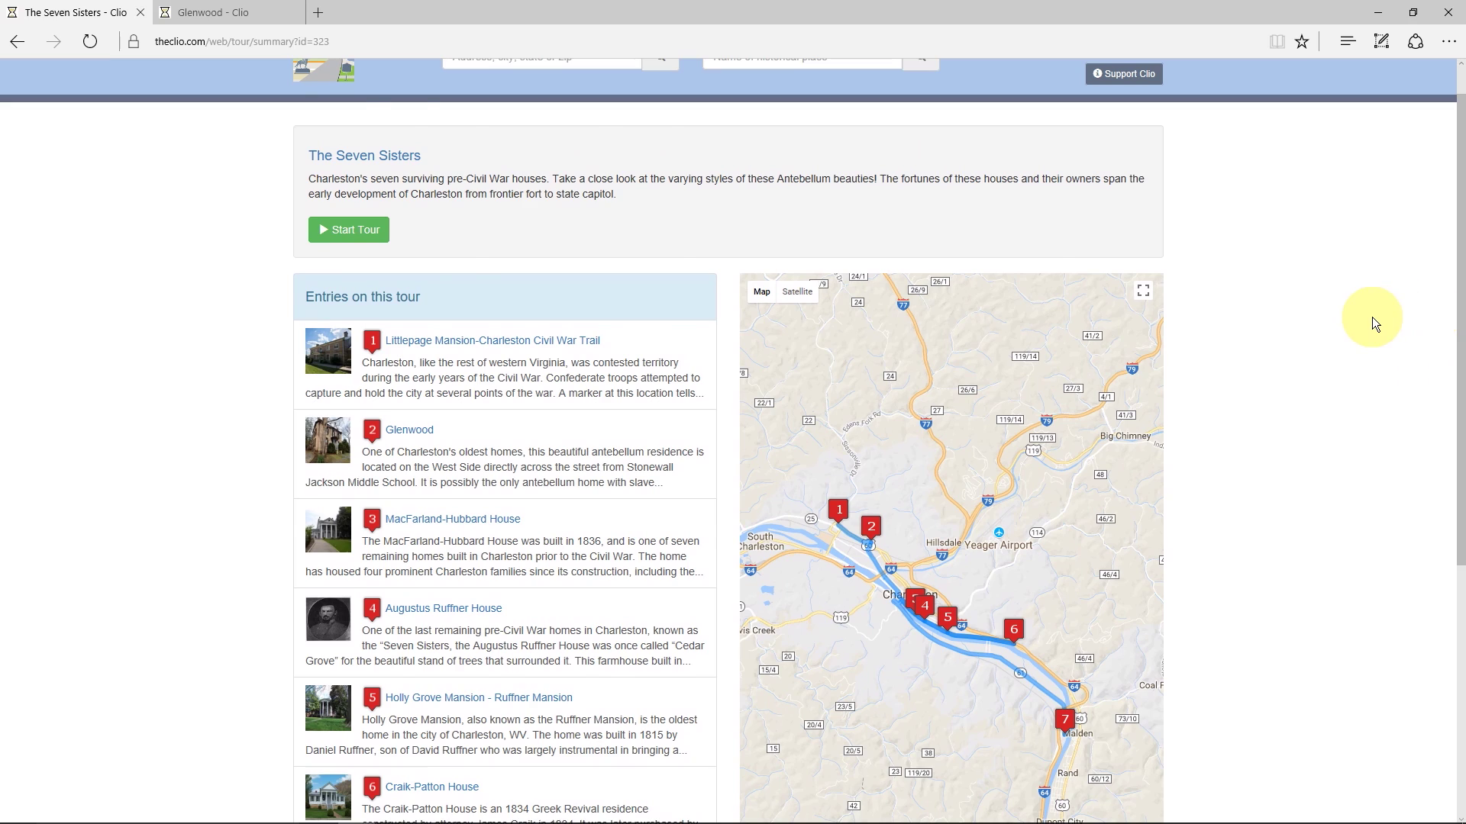
scroll(1372, 317, "down", 3)
left_click(1145, 695)
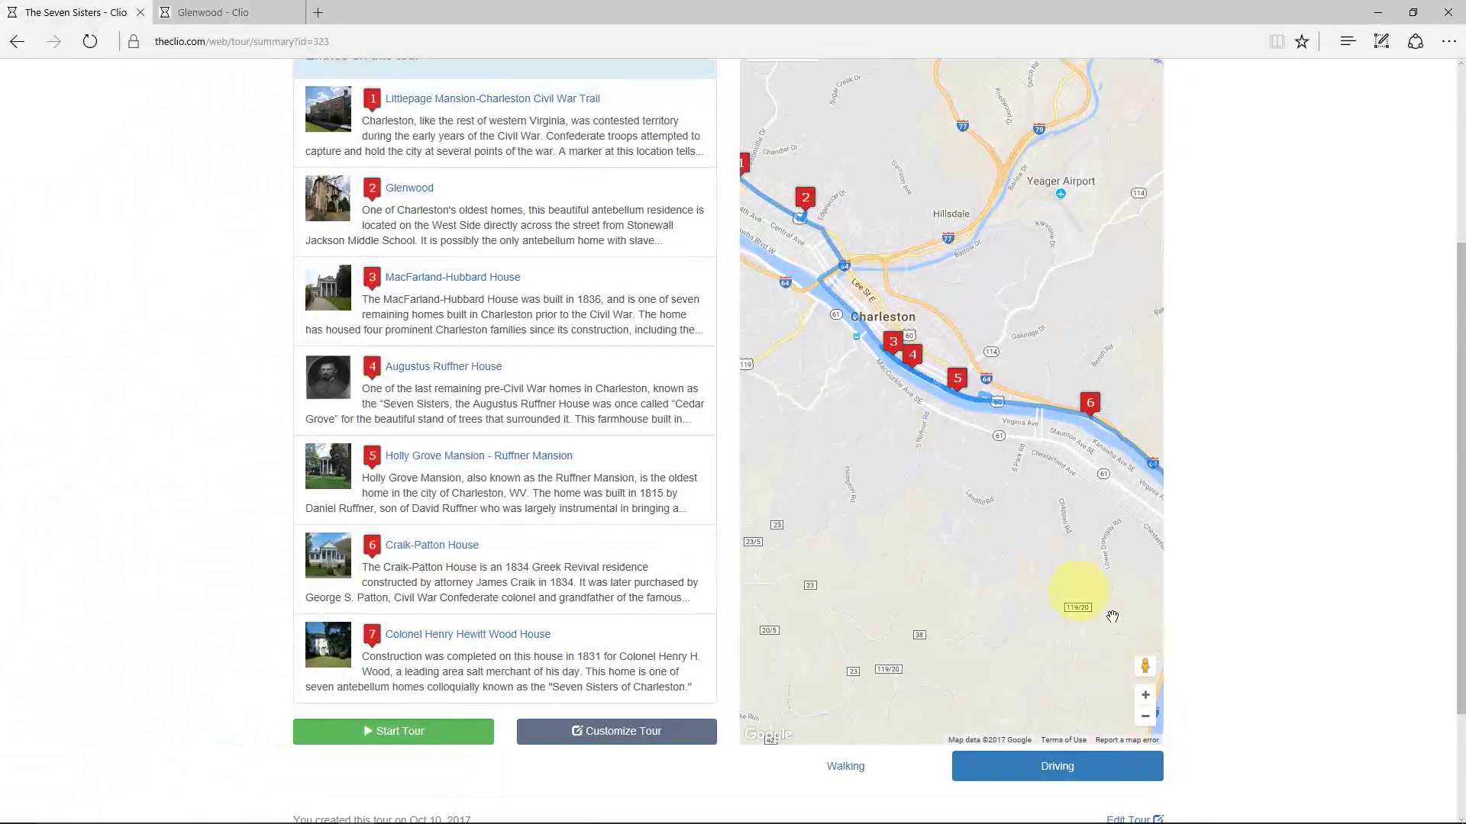
left_click(1145, 716)
left_click_drag(895, 472, 888, 524)
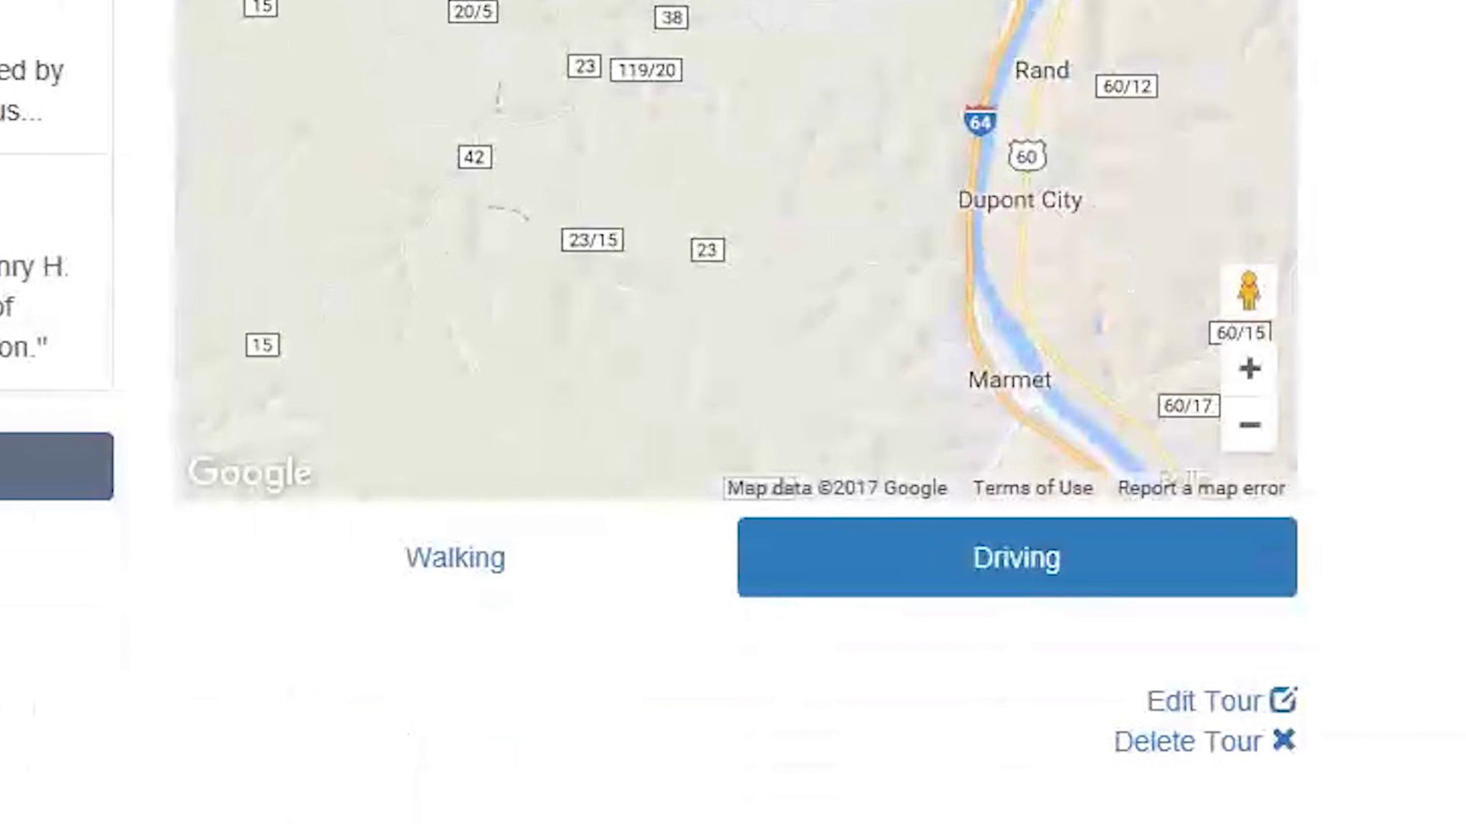
- Open the Civil War Charleston tour's Select Entries page and review its 13 mapped stops
left_click(1205, 701)
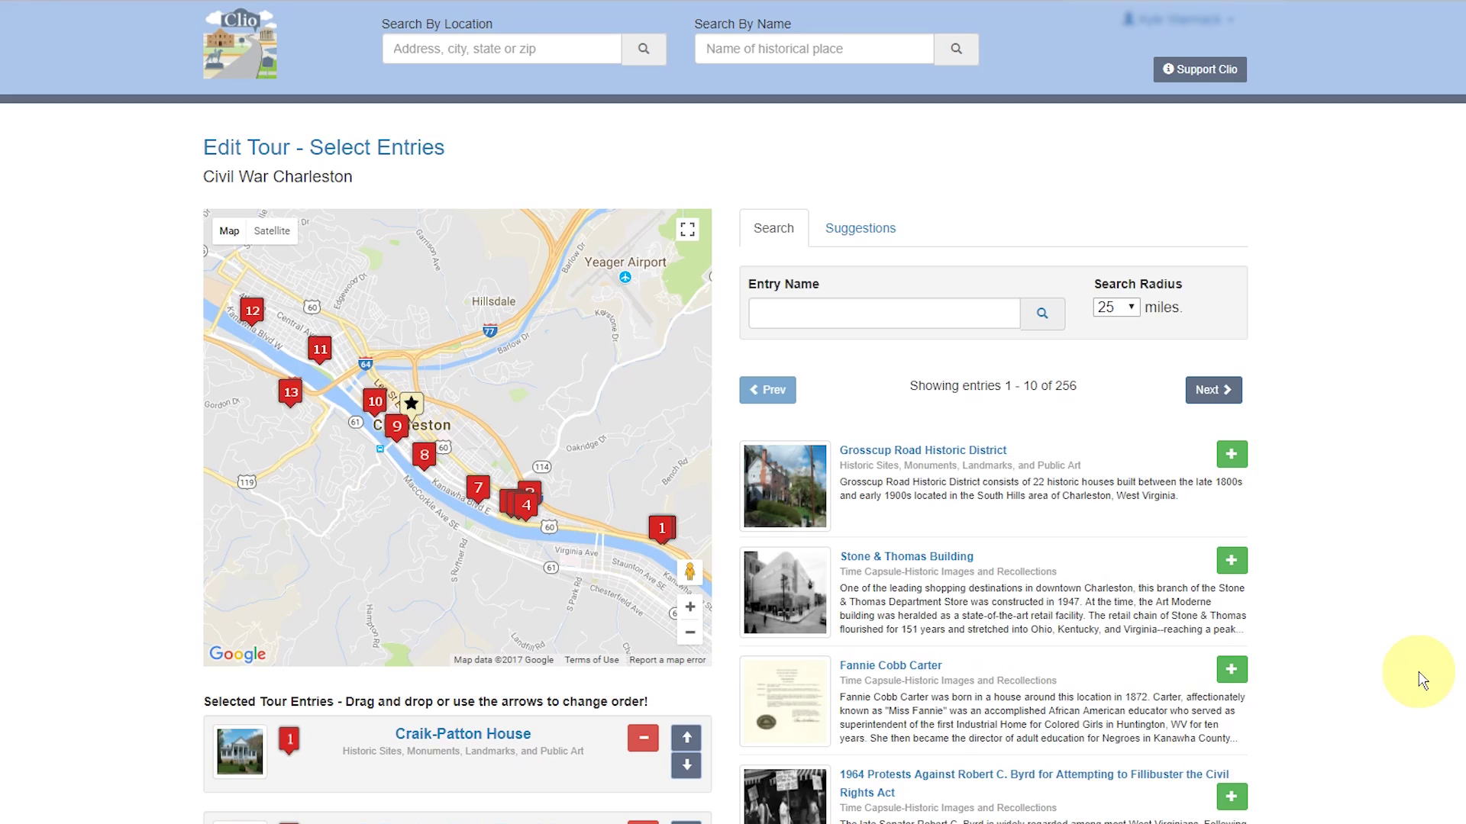
scroll(733, 412, "down", 10)
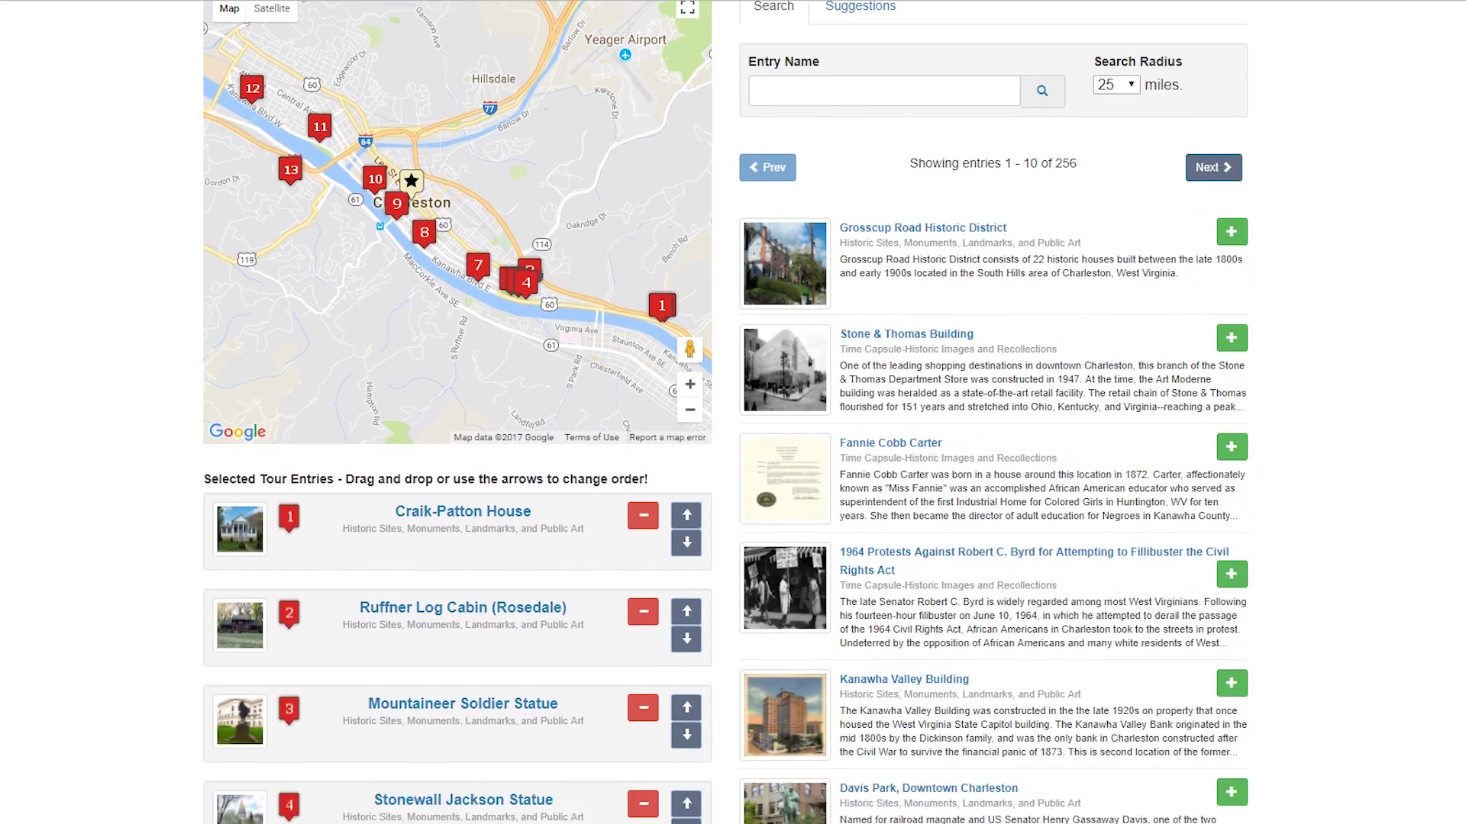
scroll(733, 413, "down", 2)
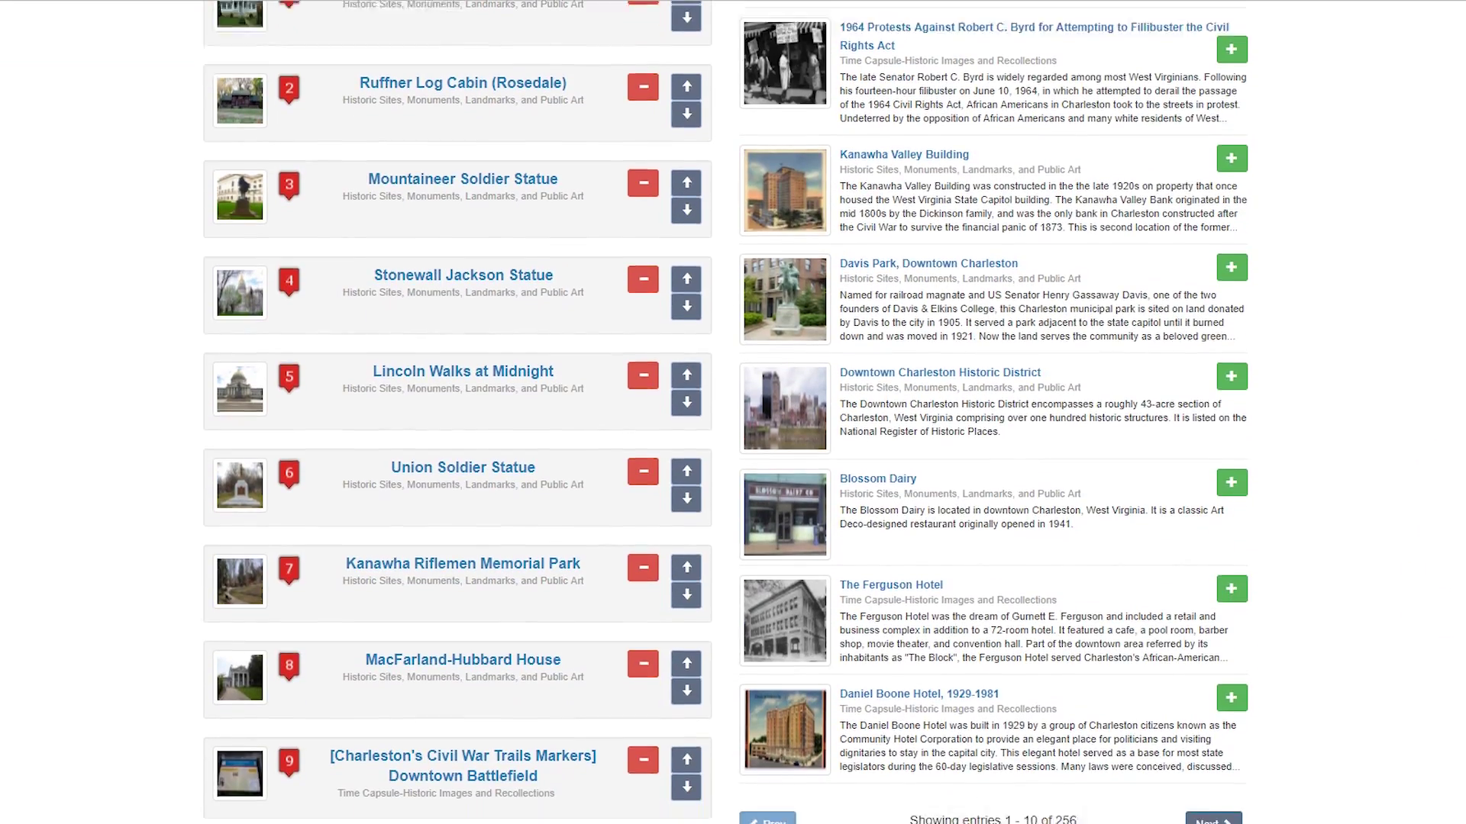
scroll(733, 412, "up", 10)
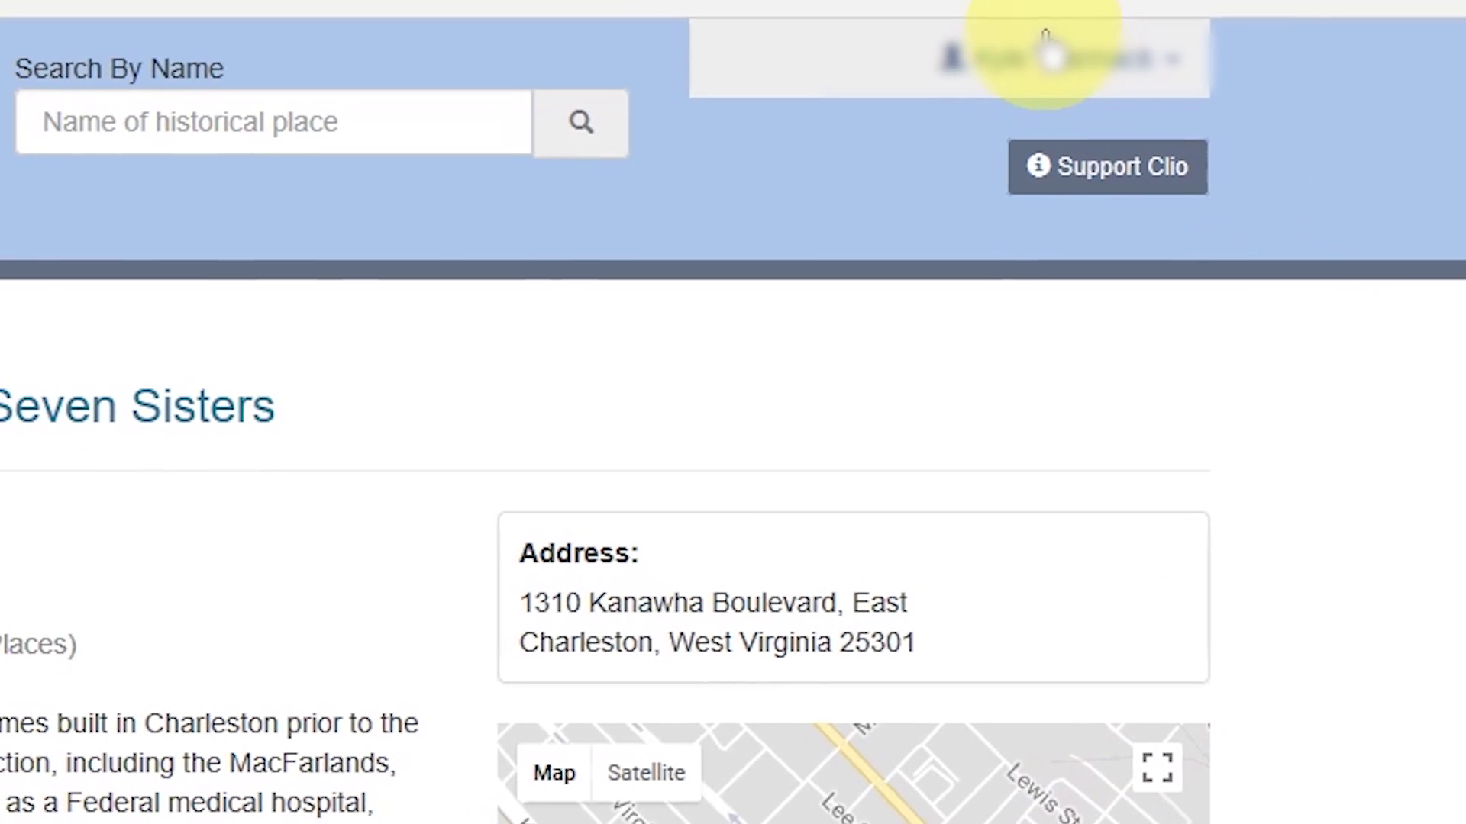
- Go to Your Profile from the account menu and scroll through the listed tours
left_click(1068, 52)
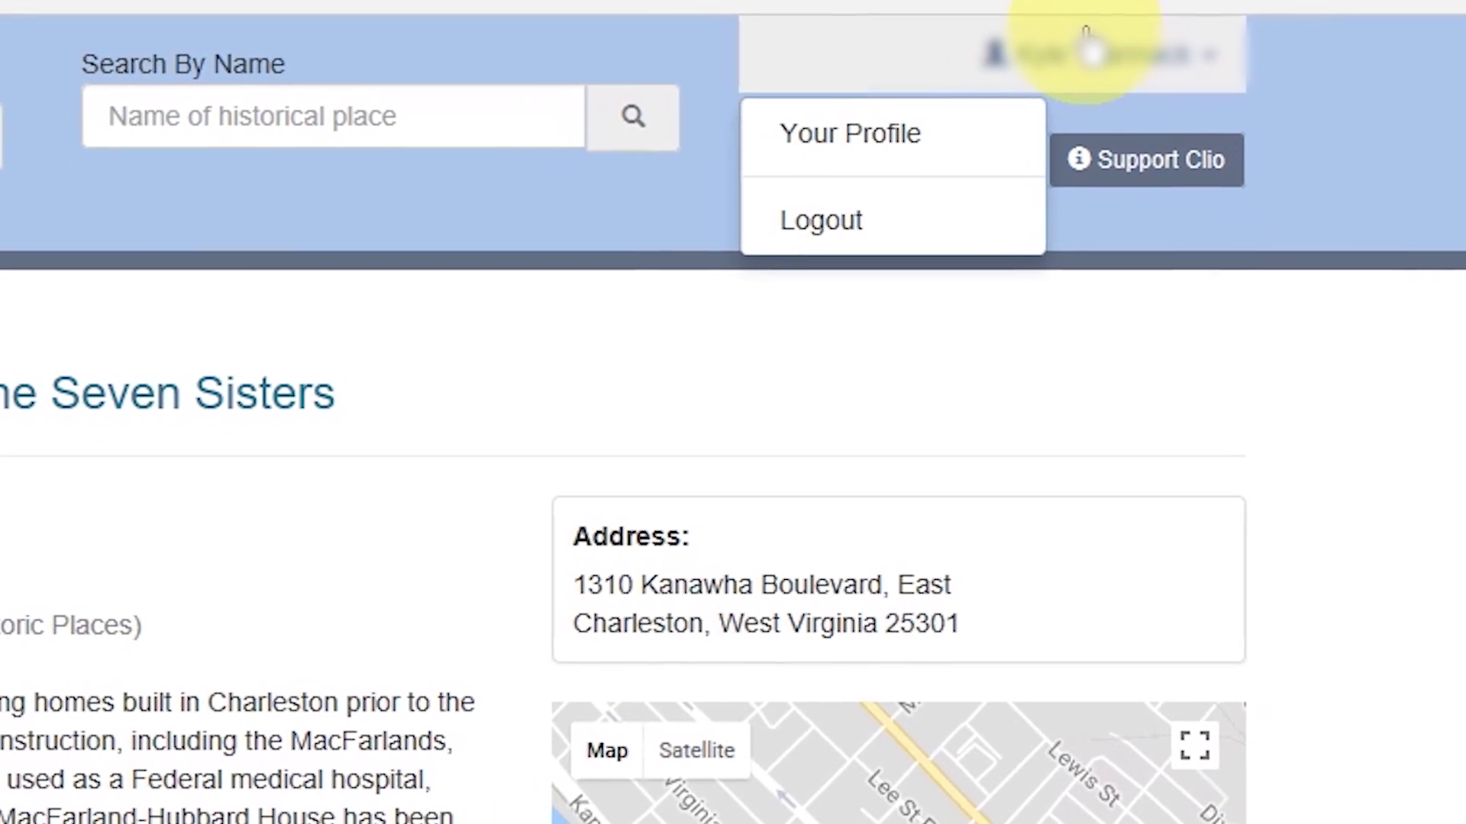
left_click(1069, 138)
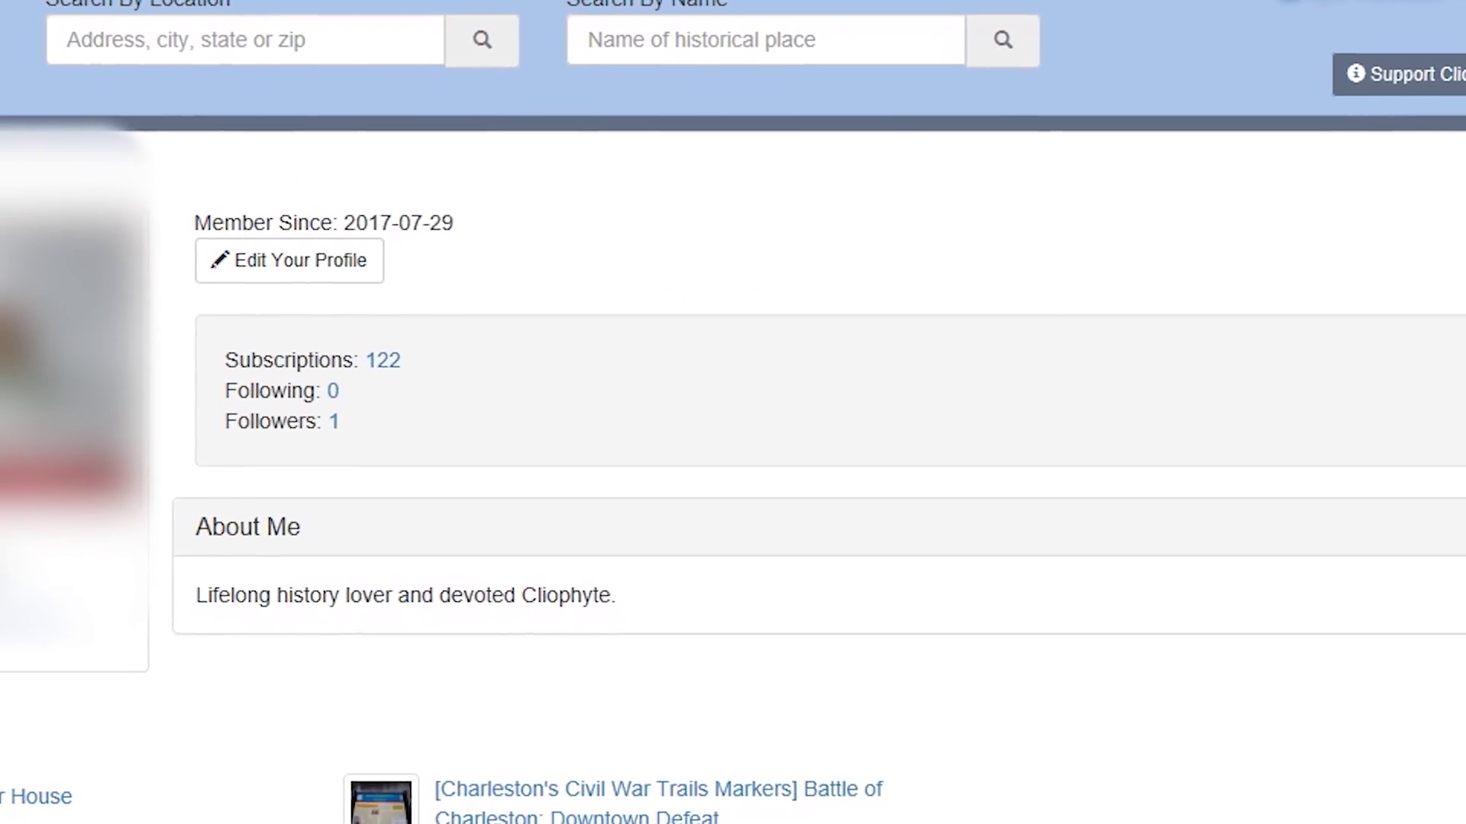
scroll(733, 412, "down", 15)
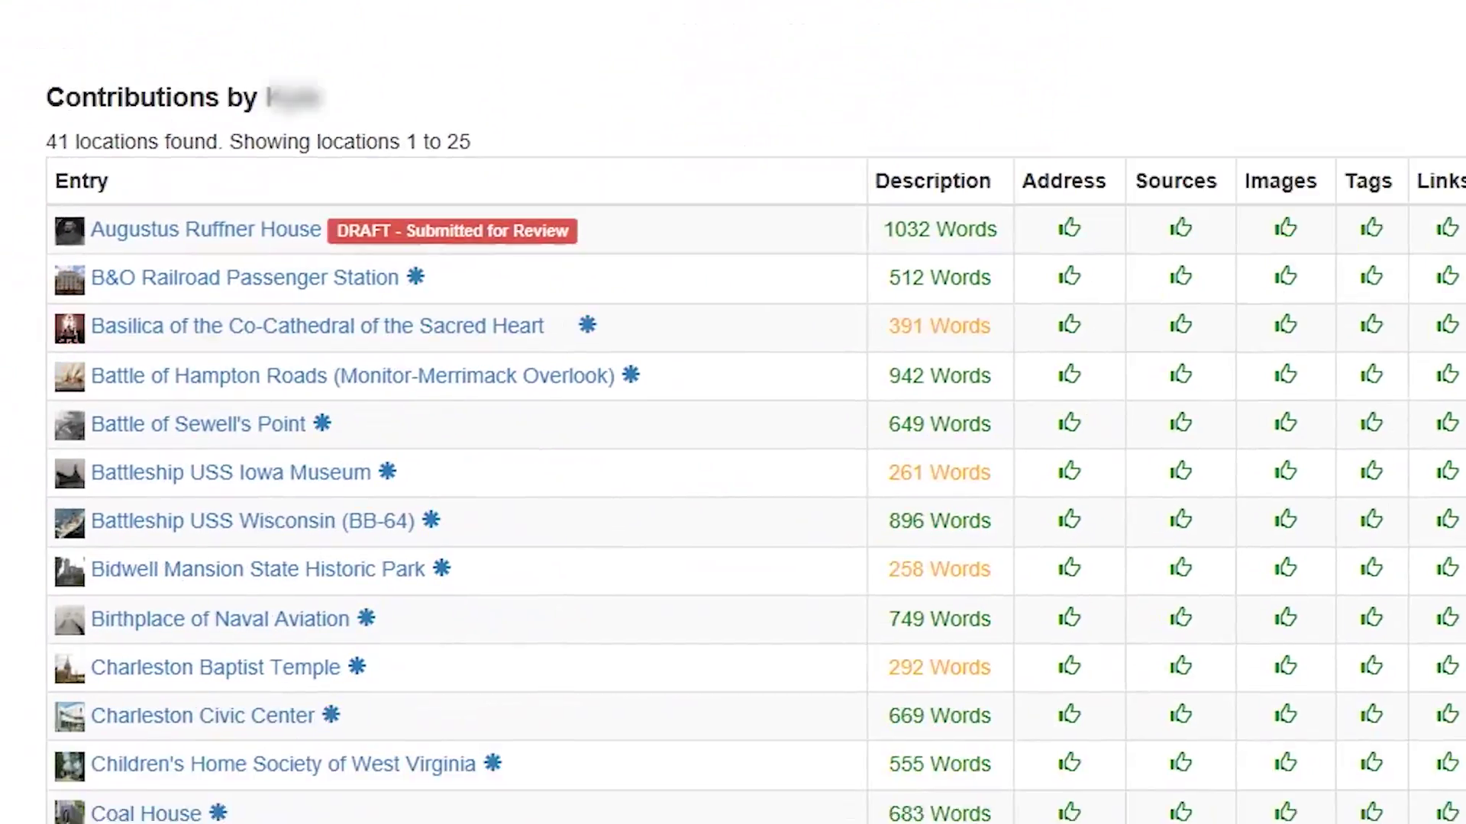
scroll(733, 412, "down", 5)
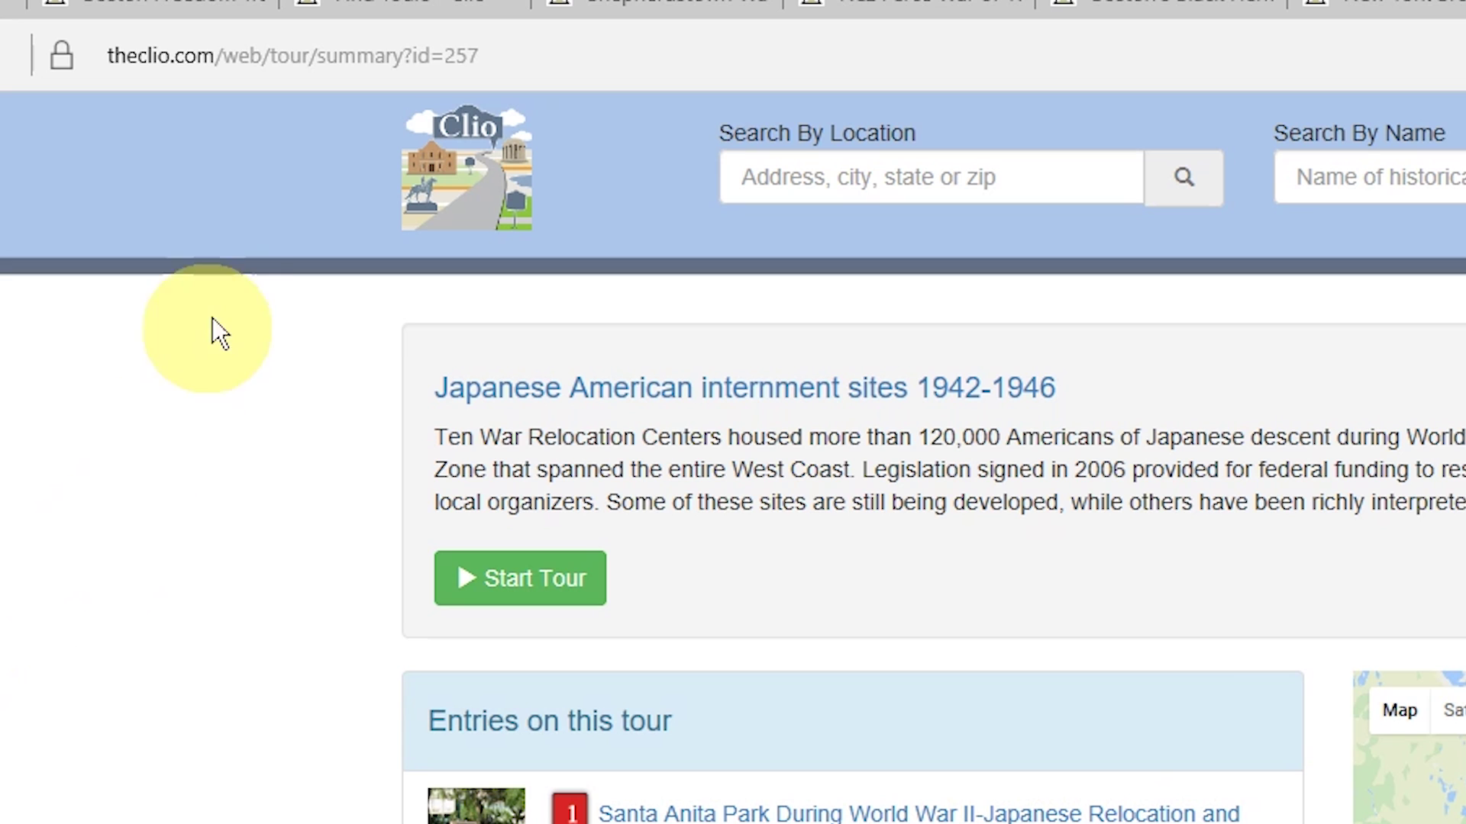
left_click(288, 55)
right_click(287, 53)
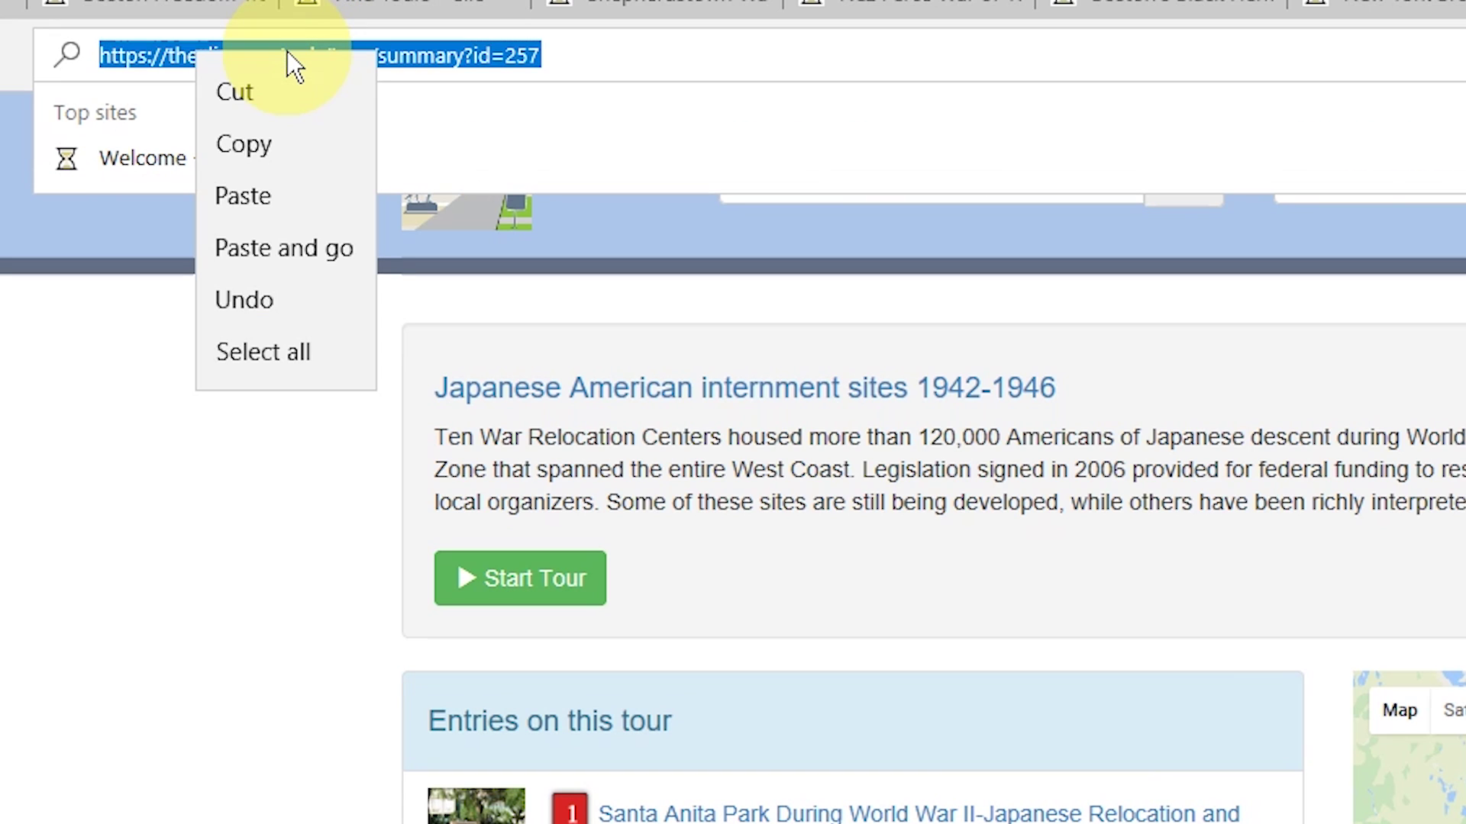
left_click(281, 145)
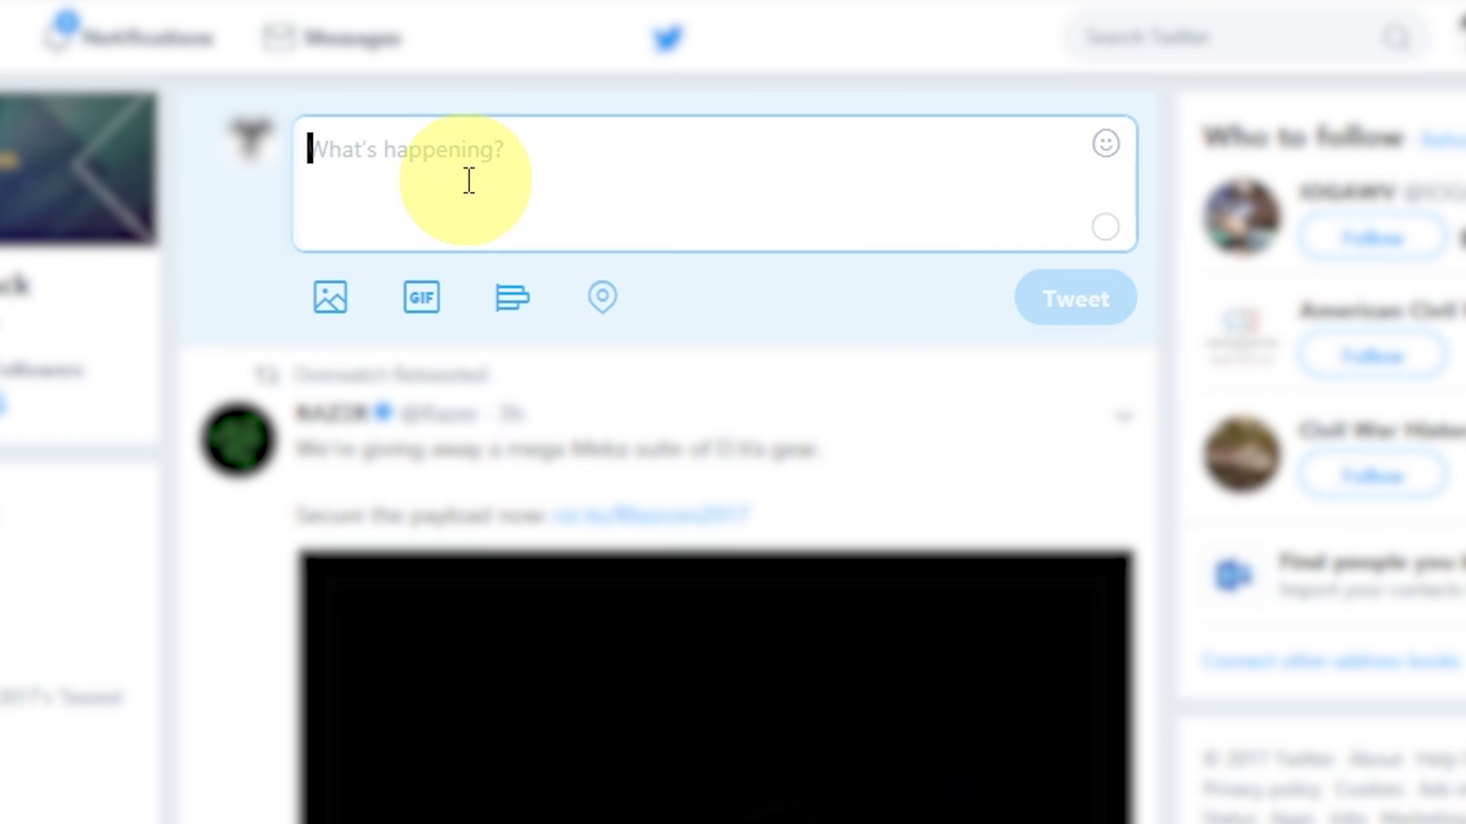
right_click(468, 191)
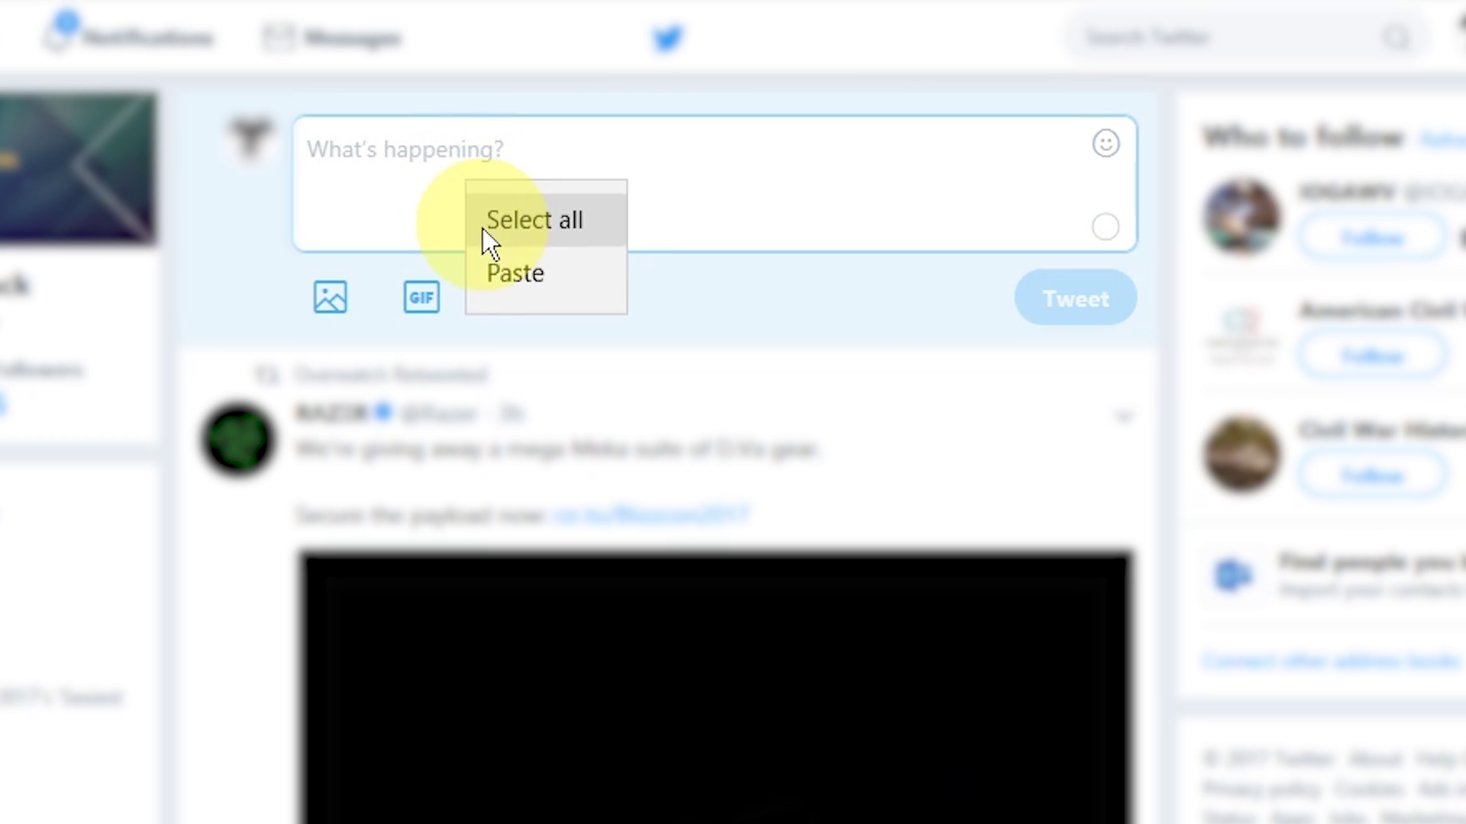
left_click(485, 264)
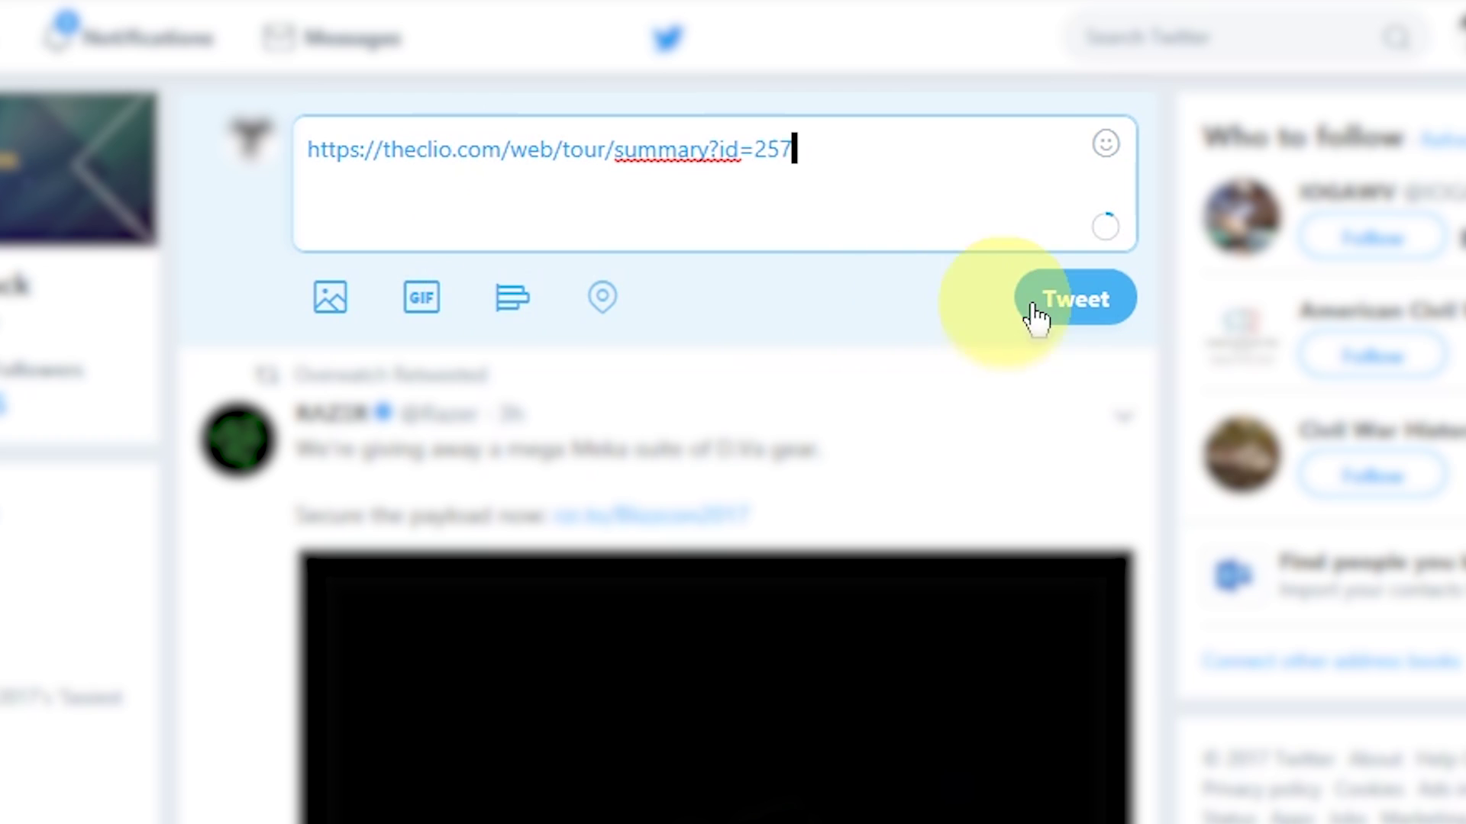